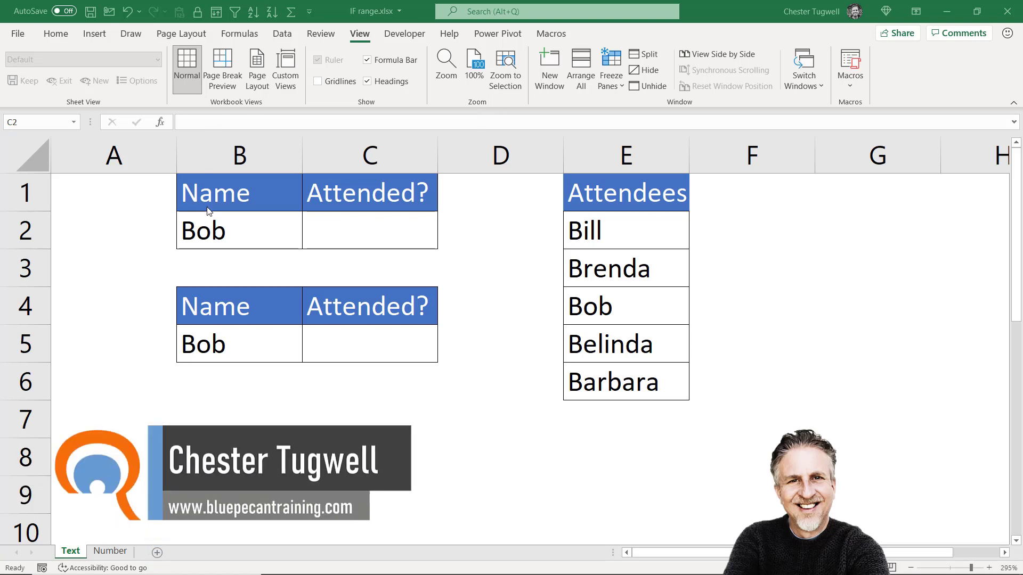
- Review Bob in B2 and the Number sheet, then return to the Text sheet
left_click(231, 229)
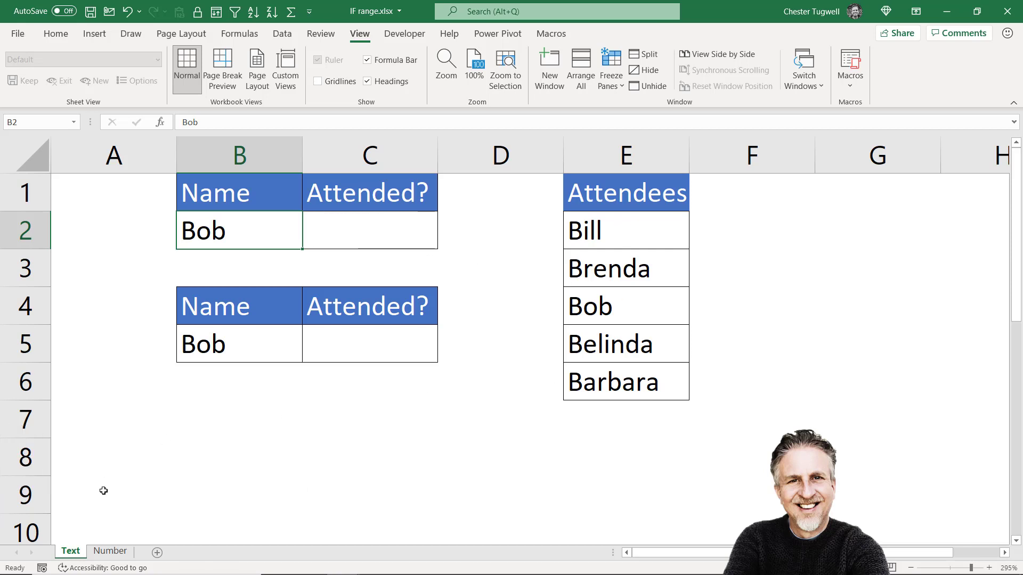
left_click(109, 551)
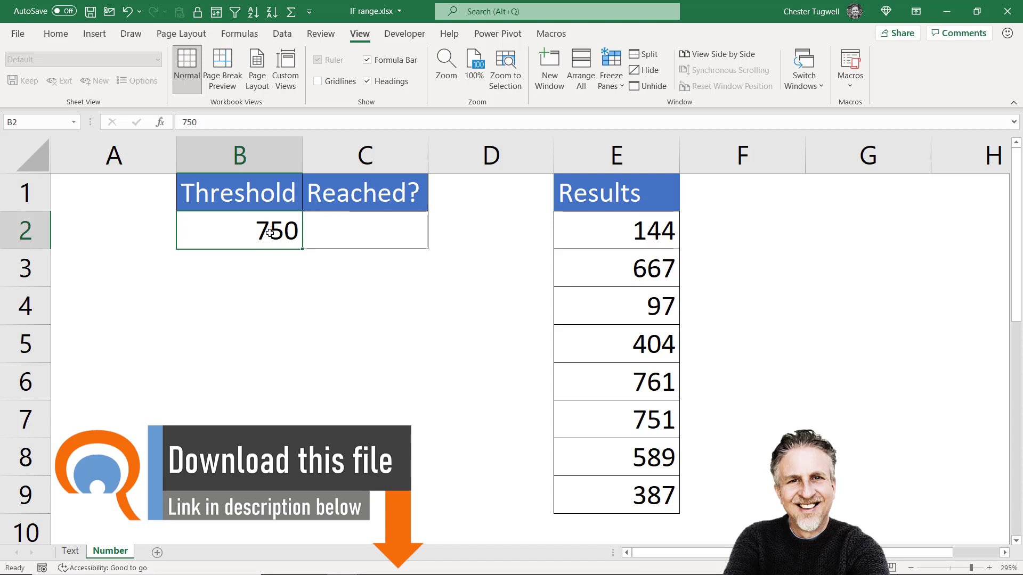
left_click(70, 551)
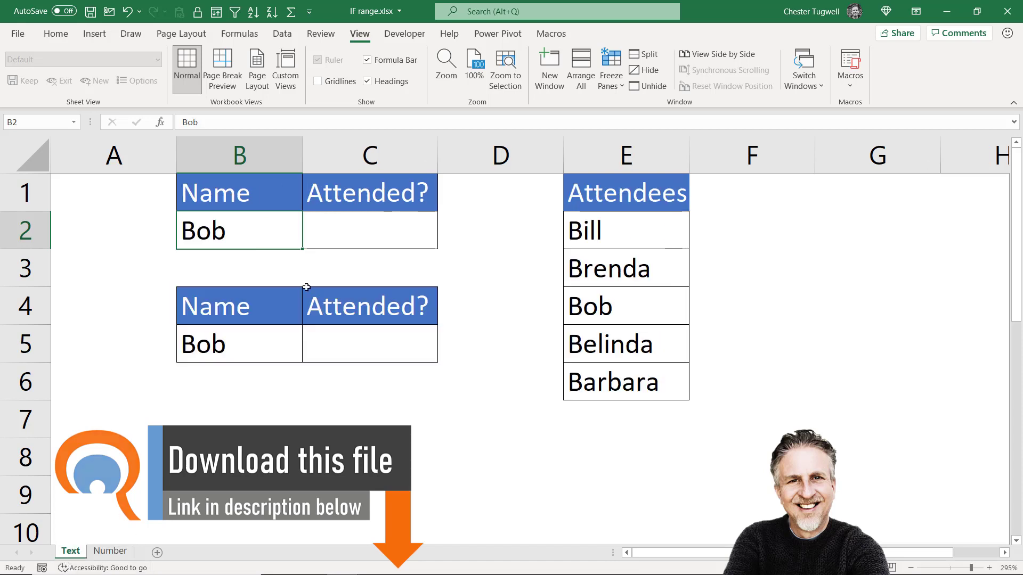
- Enter =MATCH(B2,E2:E6,0) in C2, which returns 3 for Bob
left_click(365, 233)
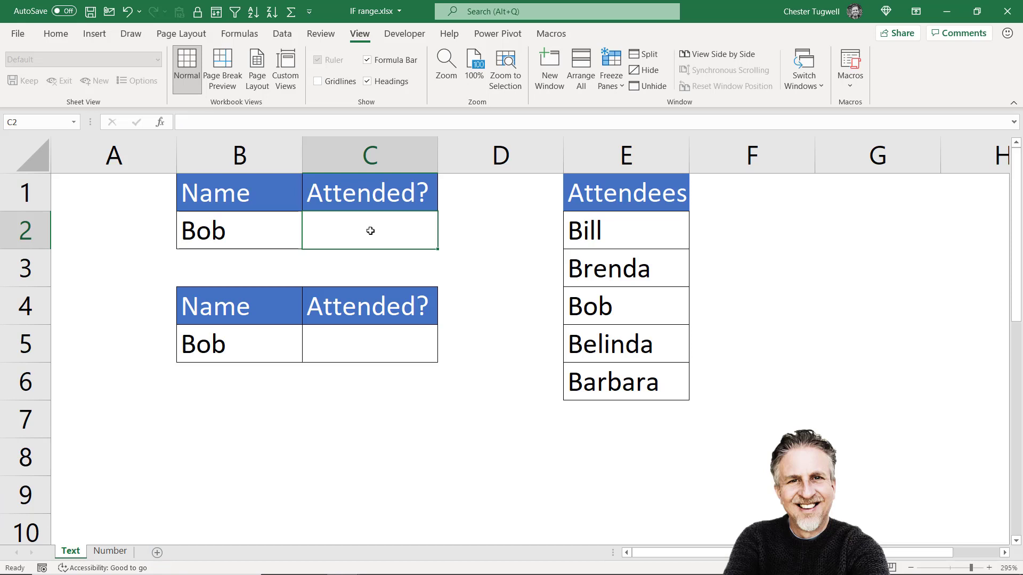
type("=match(")
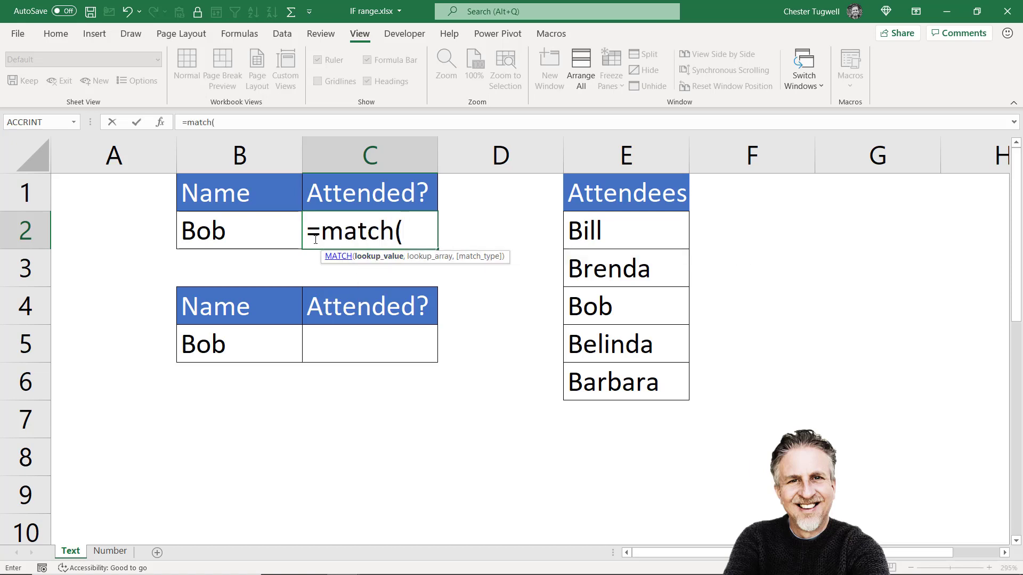
left_click(264, 230)
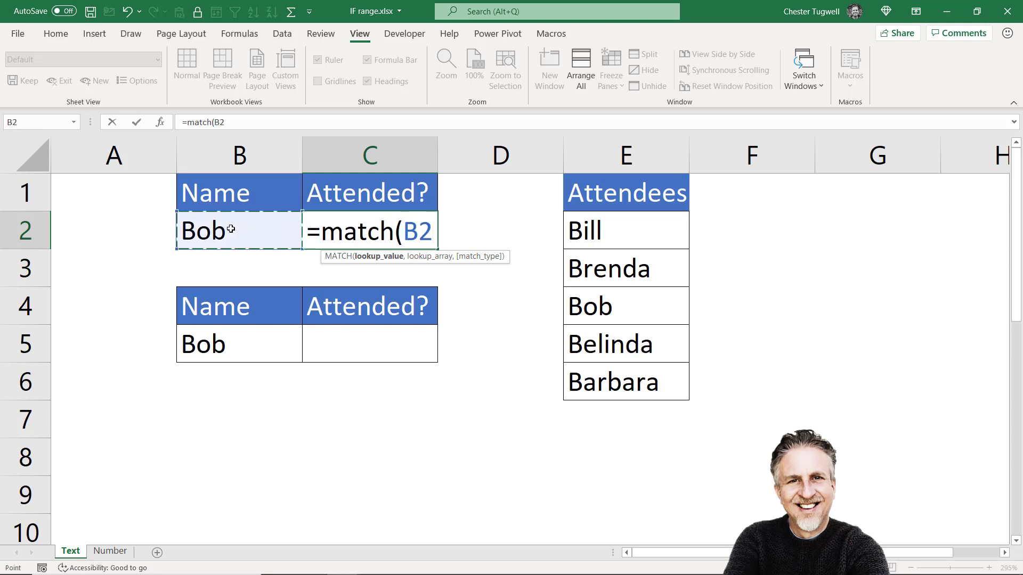
type(",")
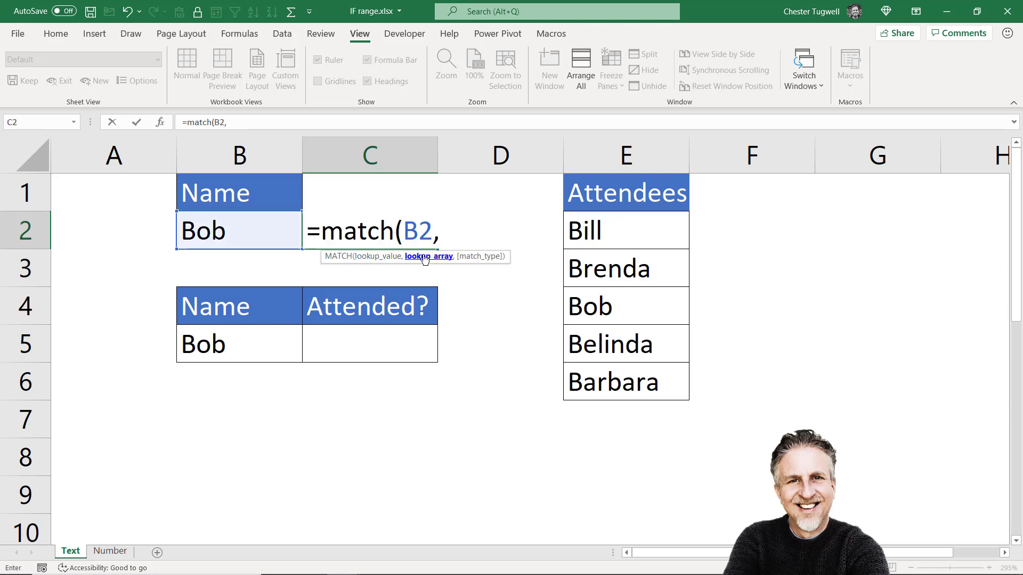
left_click_drag(612, 232, 607, 382)
type(",0")
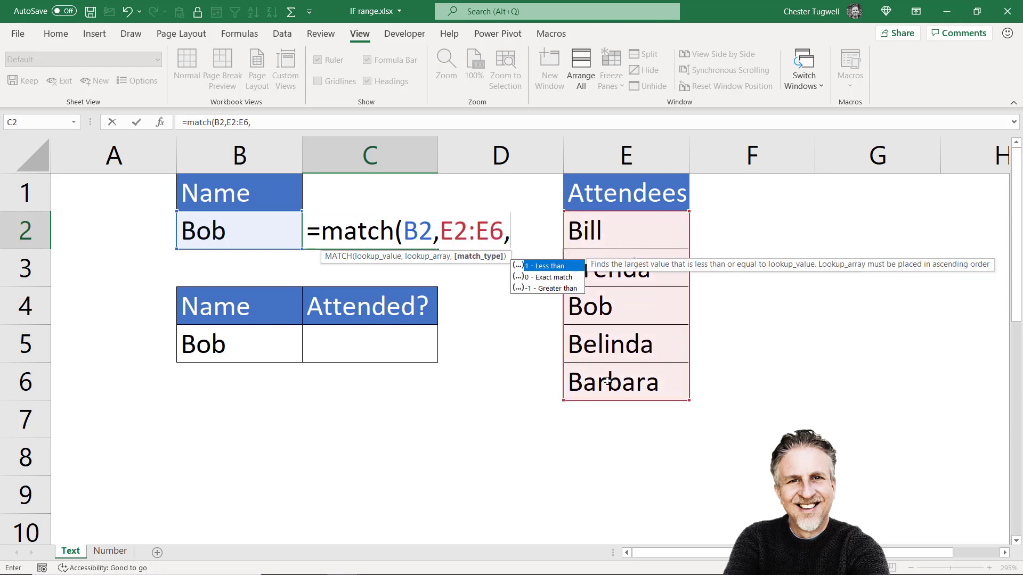
type(")")
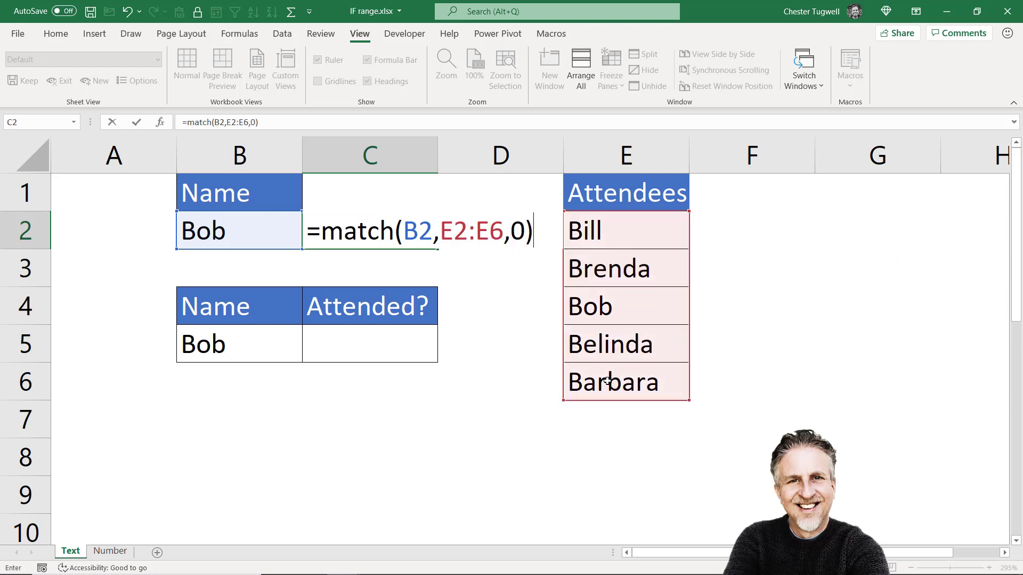
key("Return")
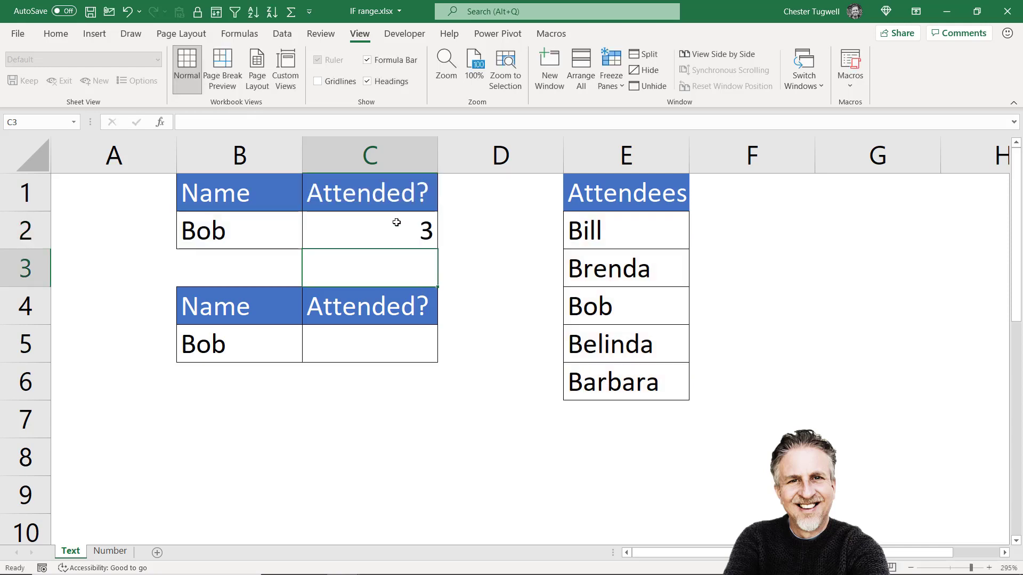
left_click(400, 230)
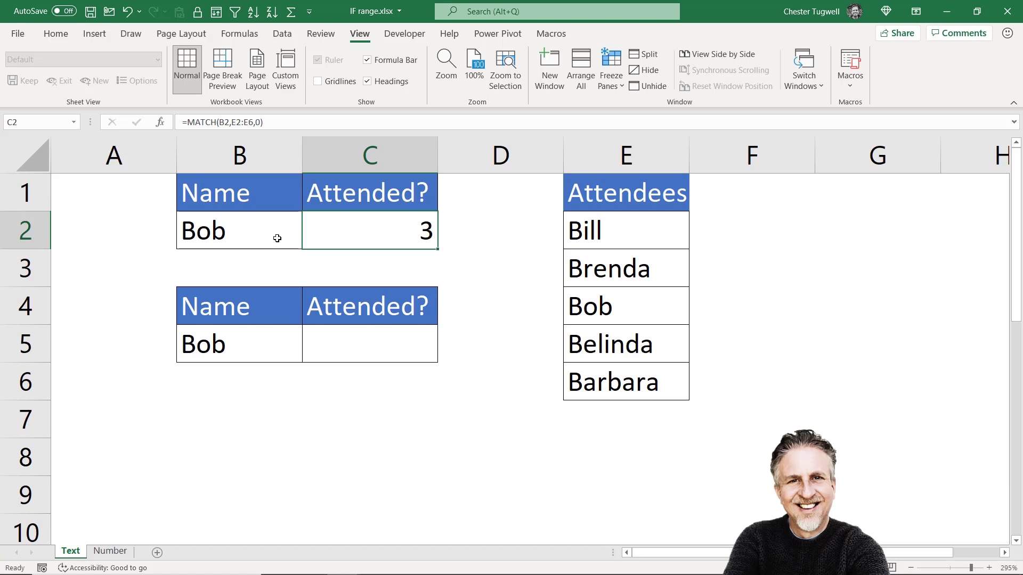
left_click(249, 235)
type("Ke")
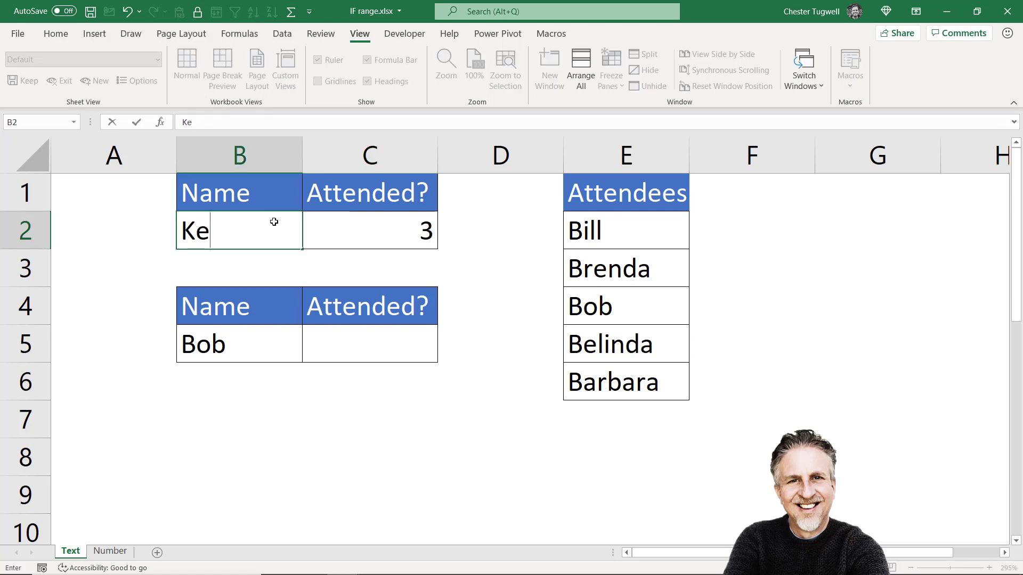
type("ith")
key("Return")
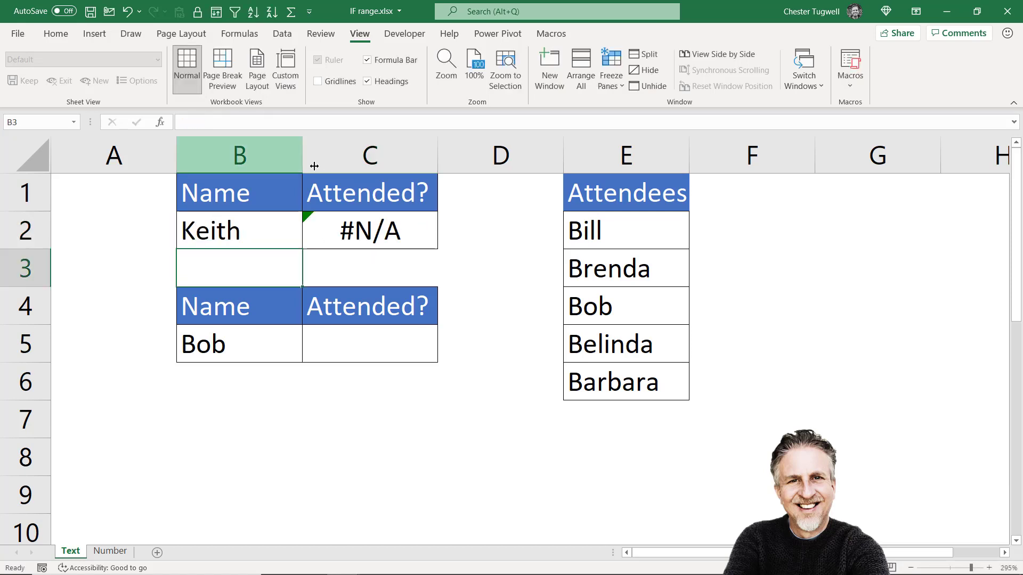
left_click(241, 235)
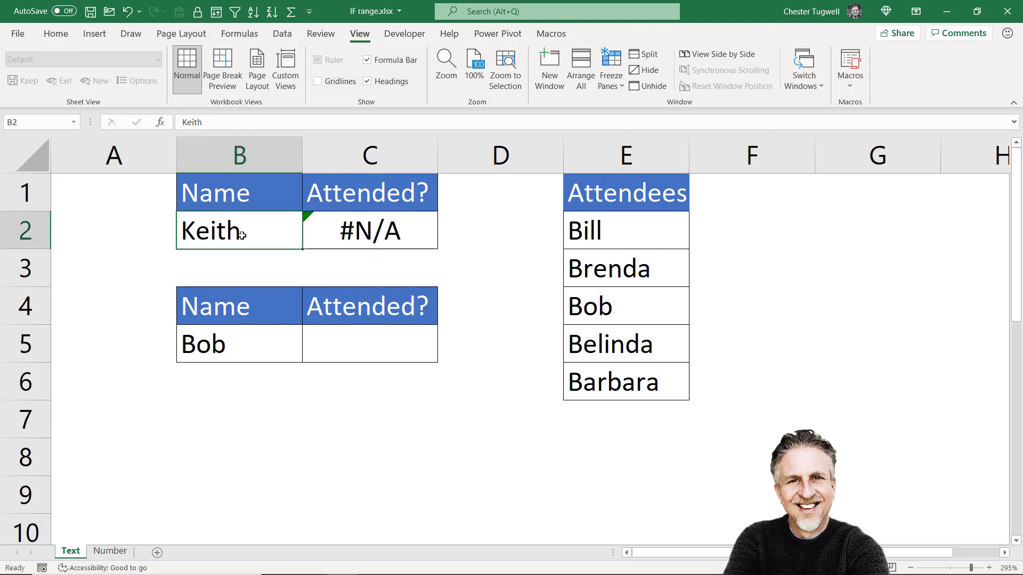
type("Bob")
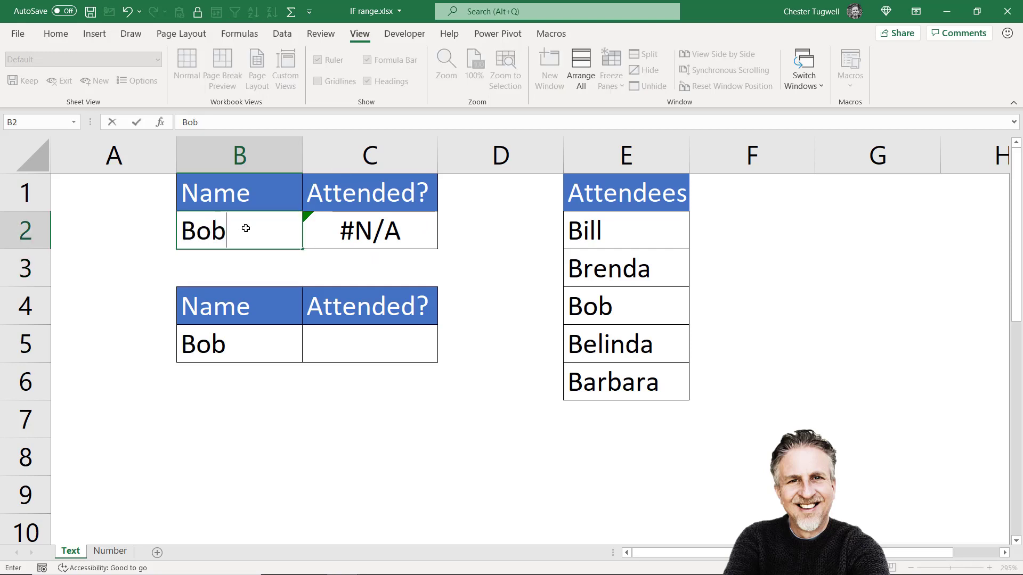
key("Return")
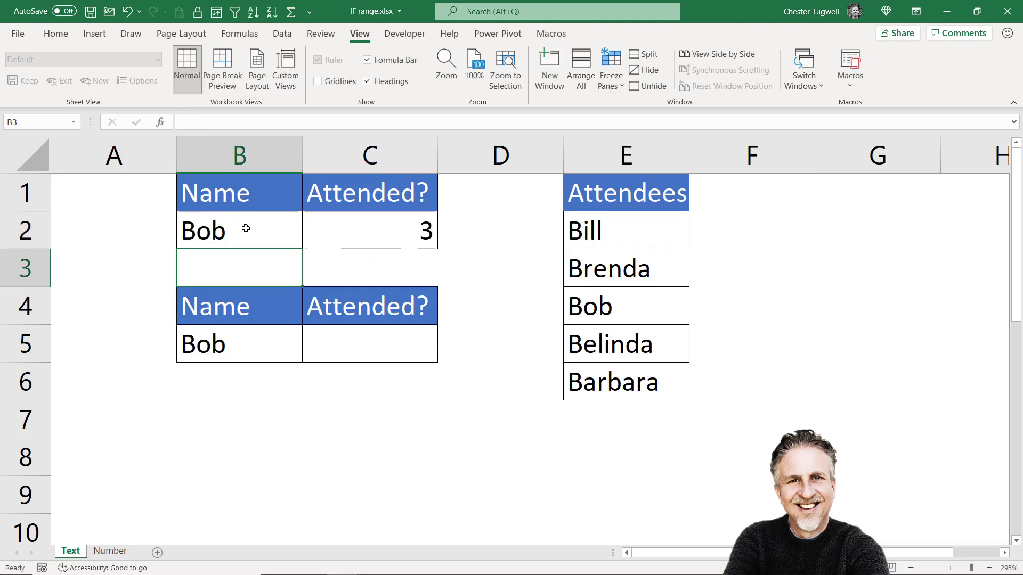
- Wrap C2's formula as =ISNUMBER(MATCH(B2,E2:E6,0))
left_click(407, 232)
key("F2")
left_click(327, 230)
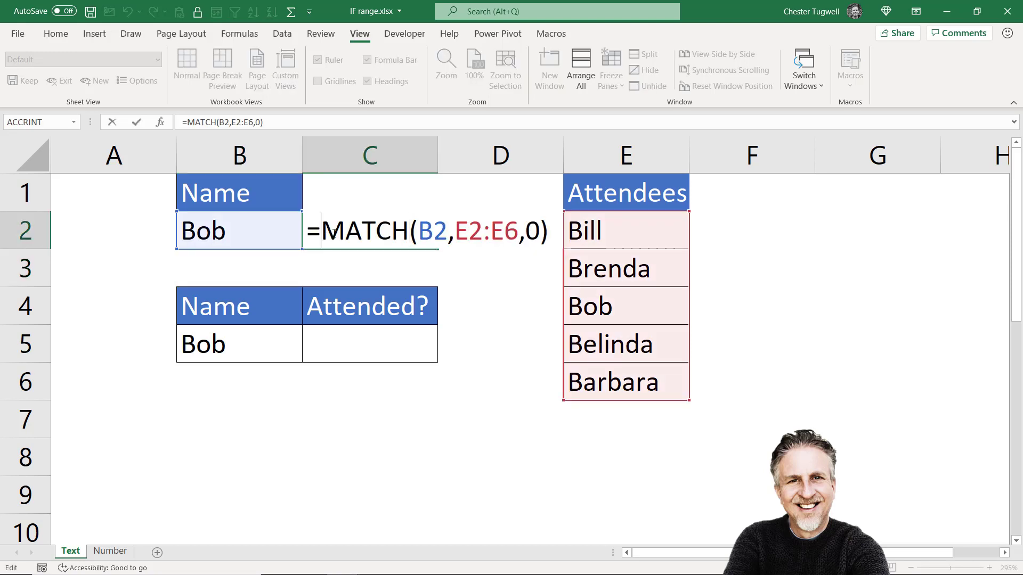
type("ISNUM")
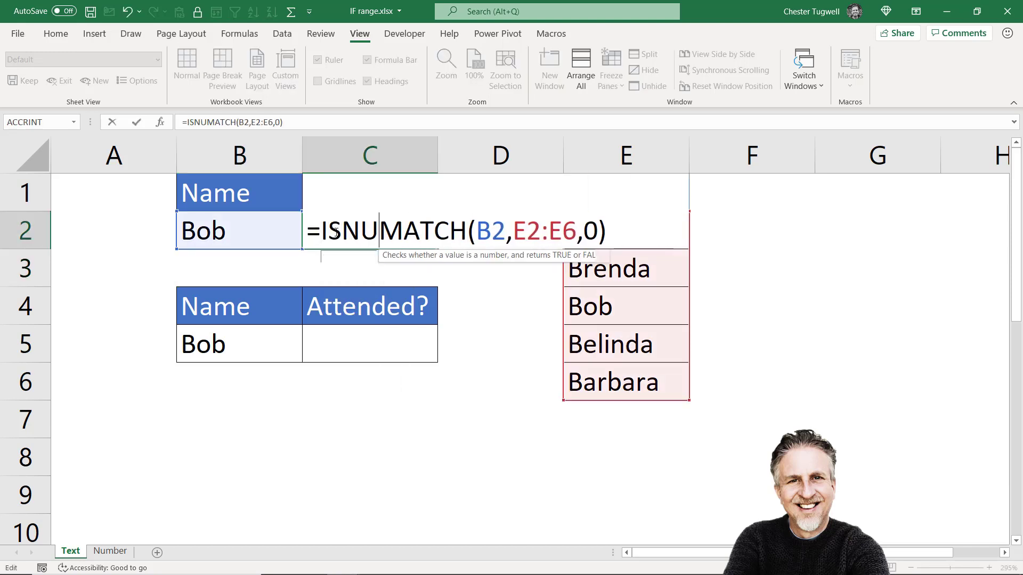
type("BER(")
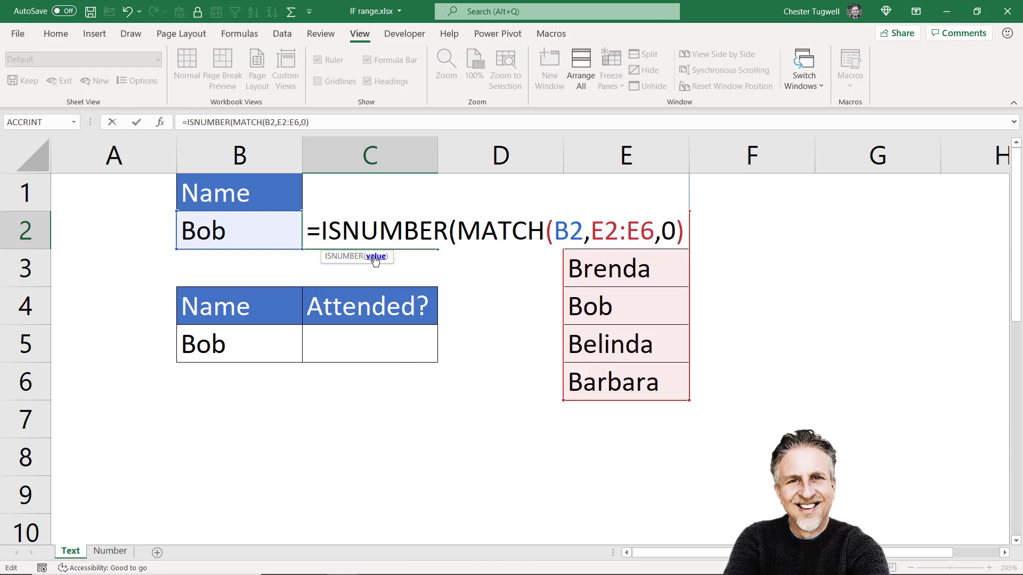
key("shift+End")
left_click(686, 229)
type(")")
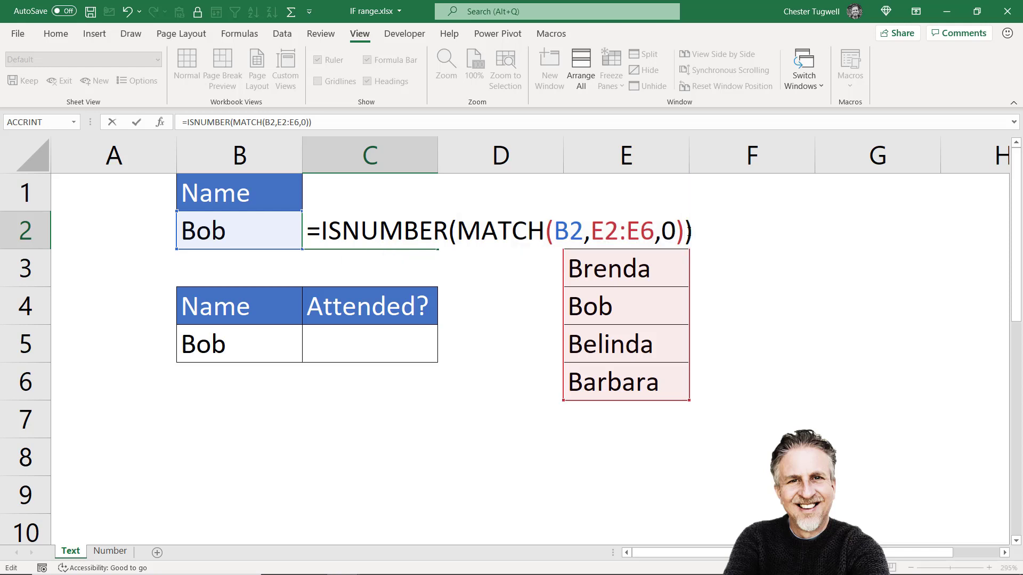
key("Return")
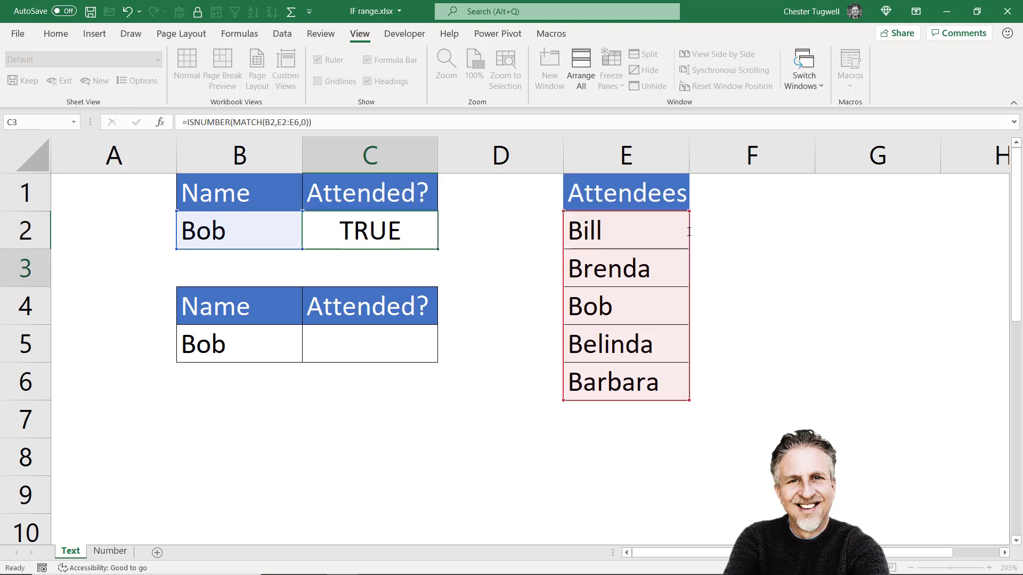
- Test the name in B2 with Keith (FALSE), then set it back to Bob (TRUE)
left_click(256, 218)
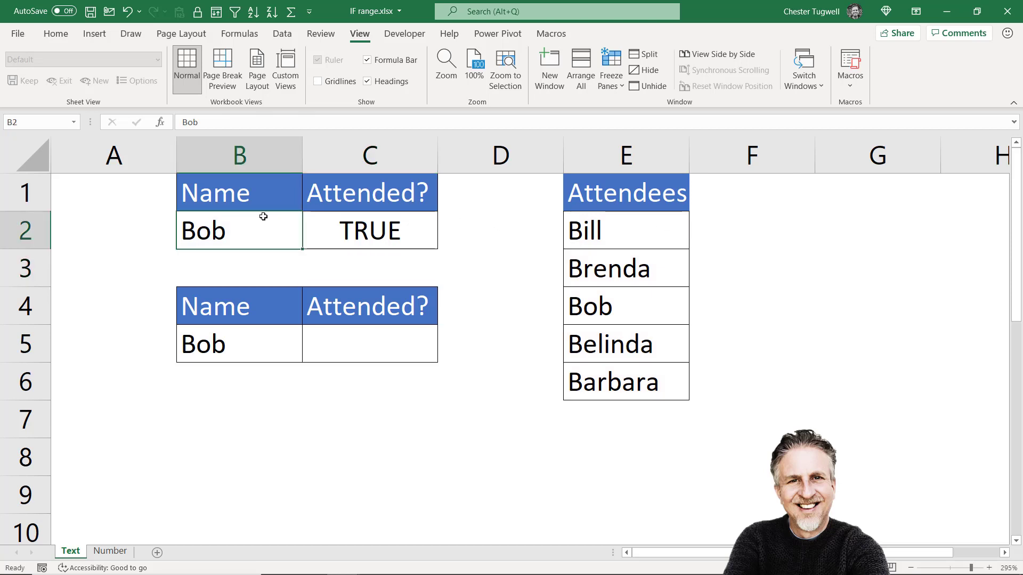
type("Keith")
key("Return")
left_click(277, 232)
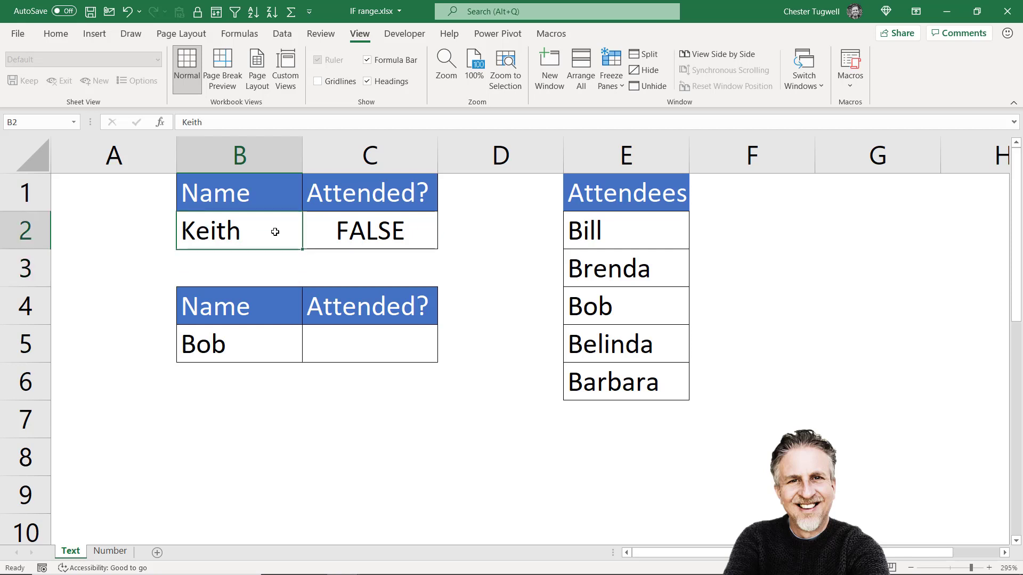
type("Bob")
key("Return")
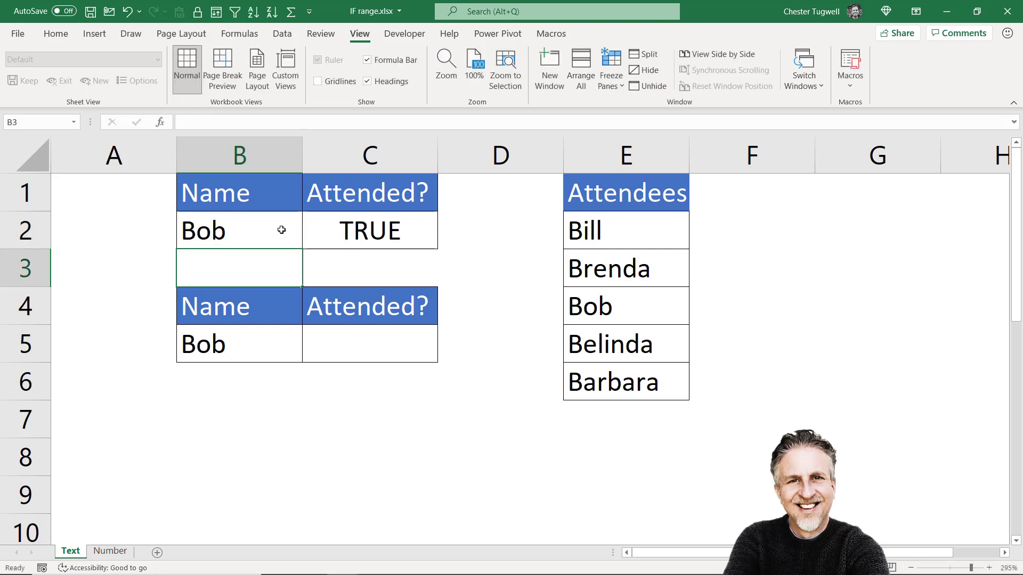
- Wrap C2's check as =IF(ISNUMBER(MATCH(B2,E2:E6,0)),"Yes","No")
double_click(360, 237)
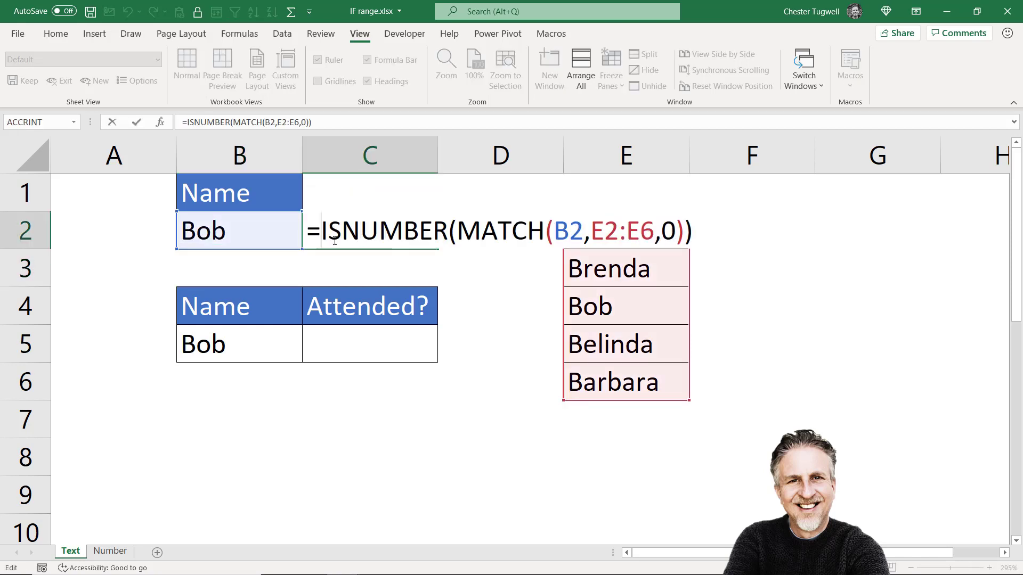
type("IF(")
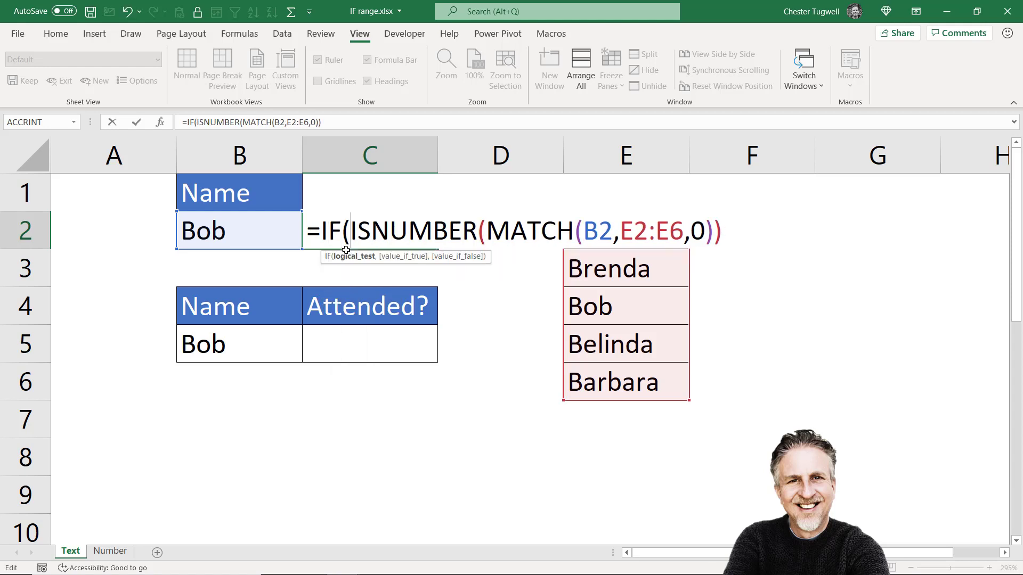
left_click(361, 256)
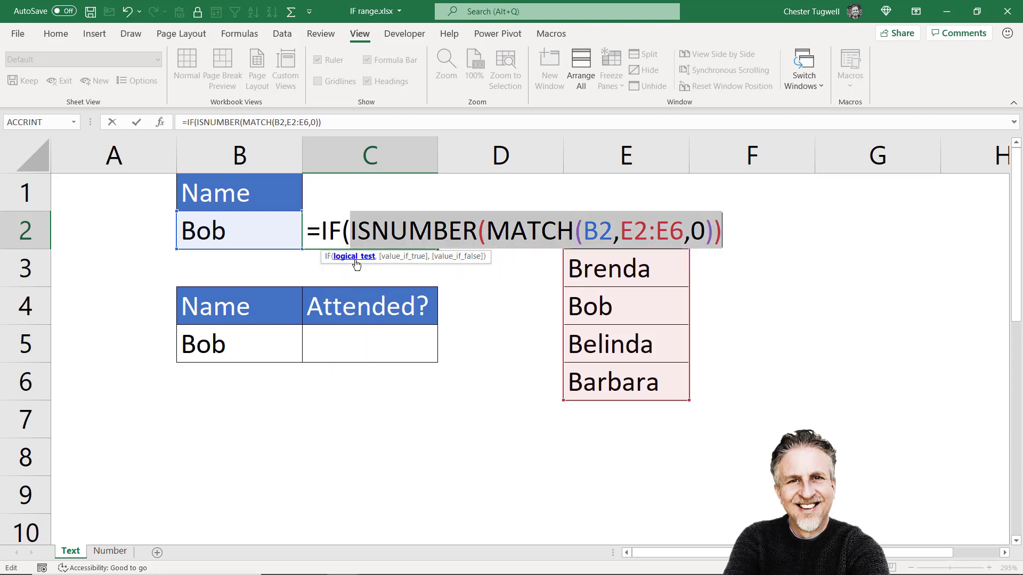
left_click(742, 231)
type(",\"Yes")
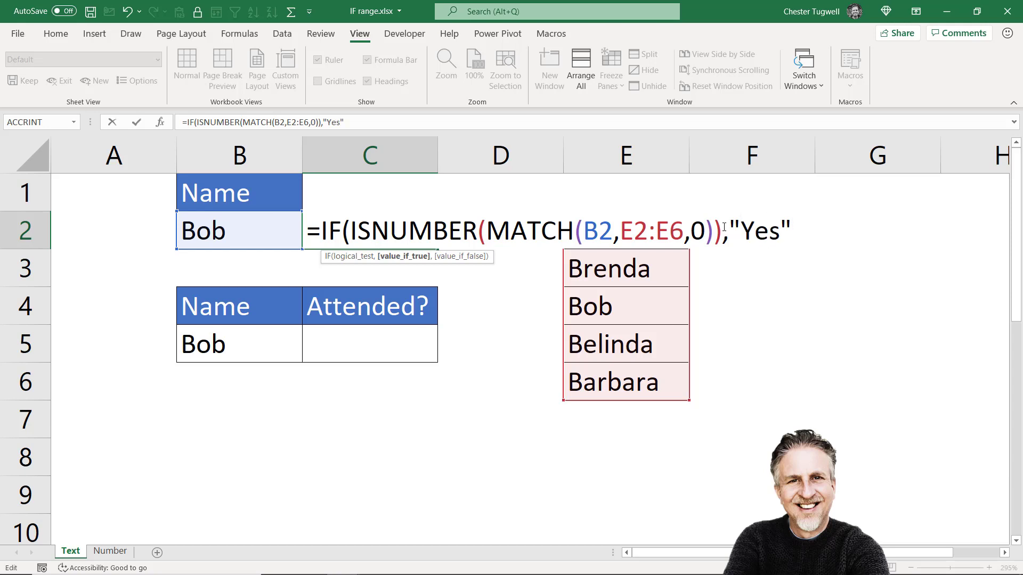
type("\",\"No\")")
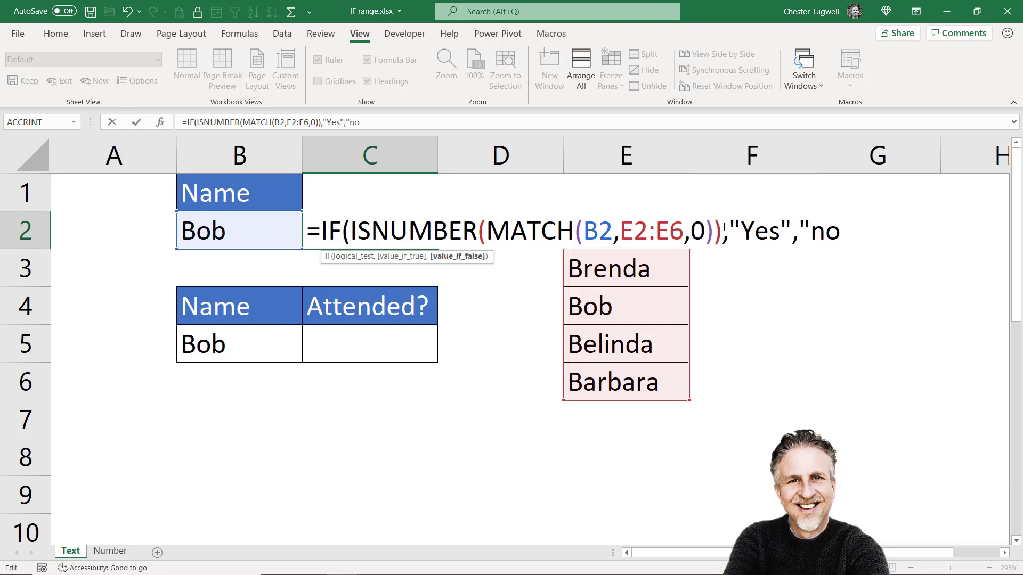
- Enter Keith in B2 so C2 shows No, then review the MATCH part of C2's formula
left_click(239, 218)
type("Keith")
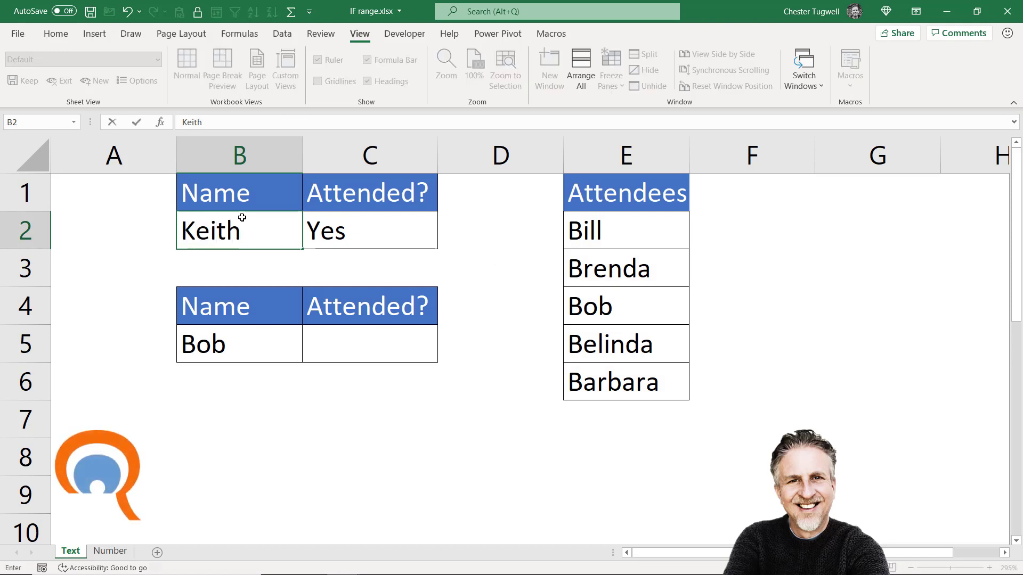
key("Return")
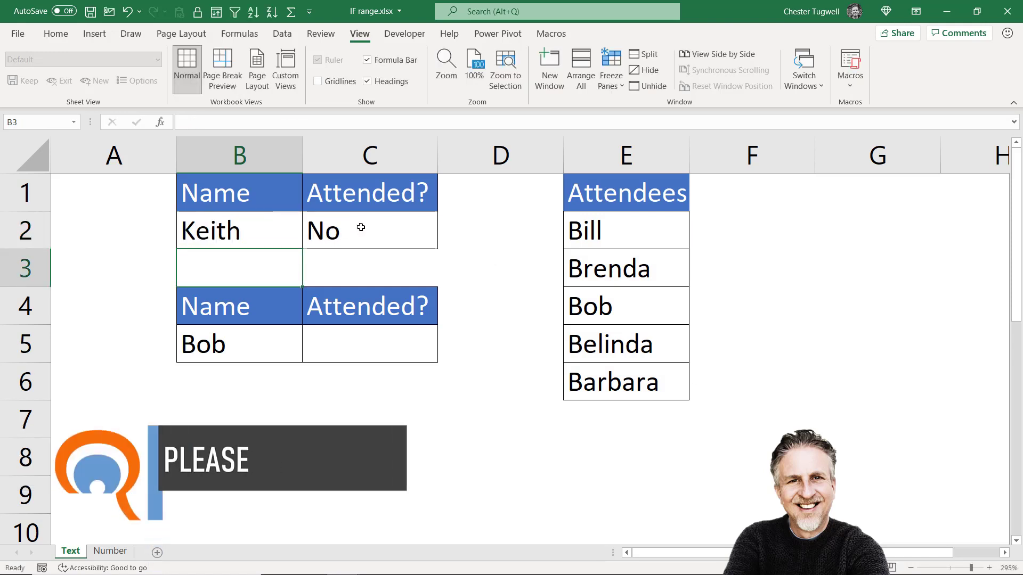
left_click(360, 227)
double_click(367, 229)
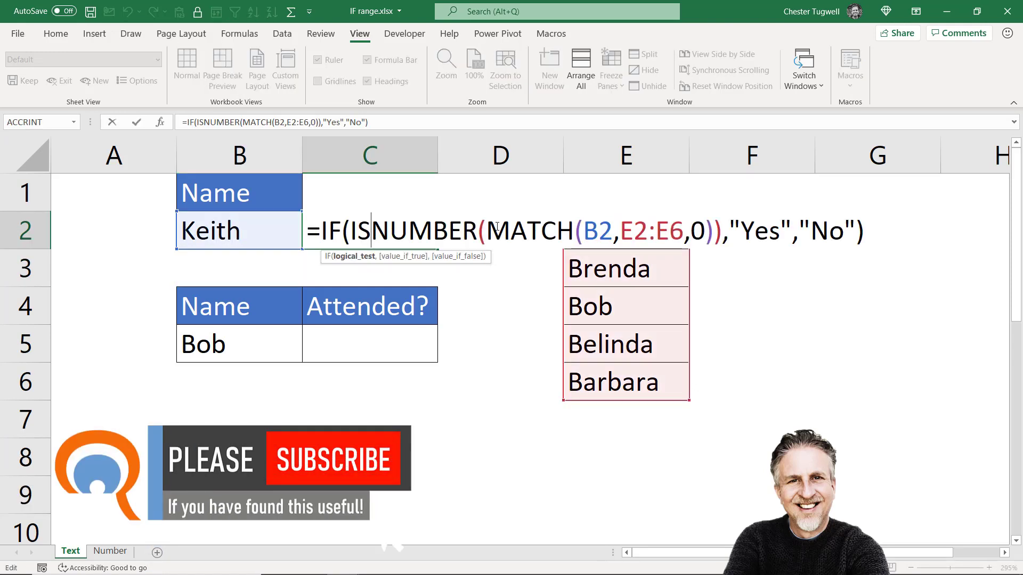
left_click_drag(487, 226, 712, 223)
- Enter =COUNTIF(E2:E6,B5) in C5, which returns 1 for Bob
key("Return")
left_click(342, 327)
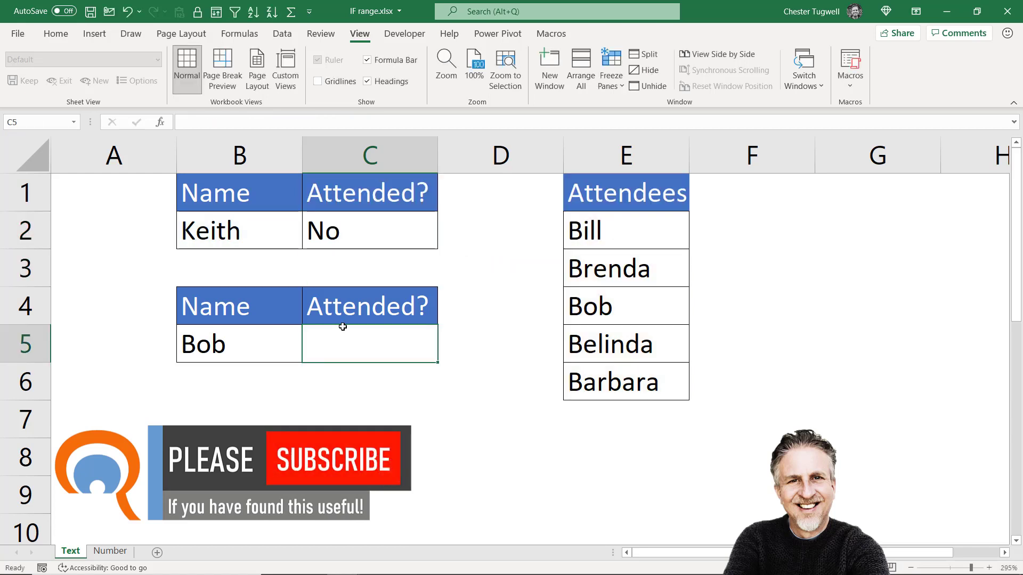
type("=count")
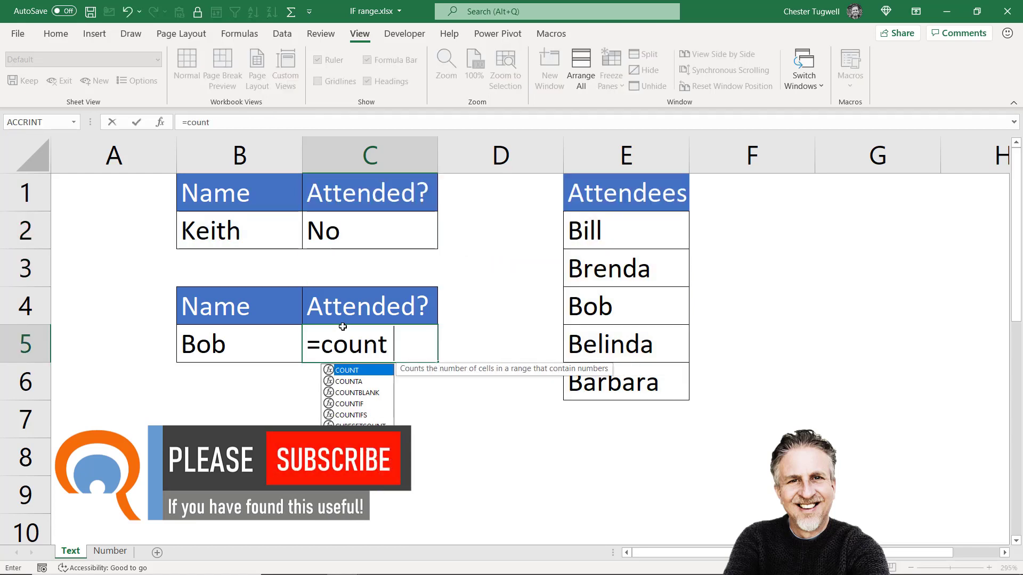
type("if(")
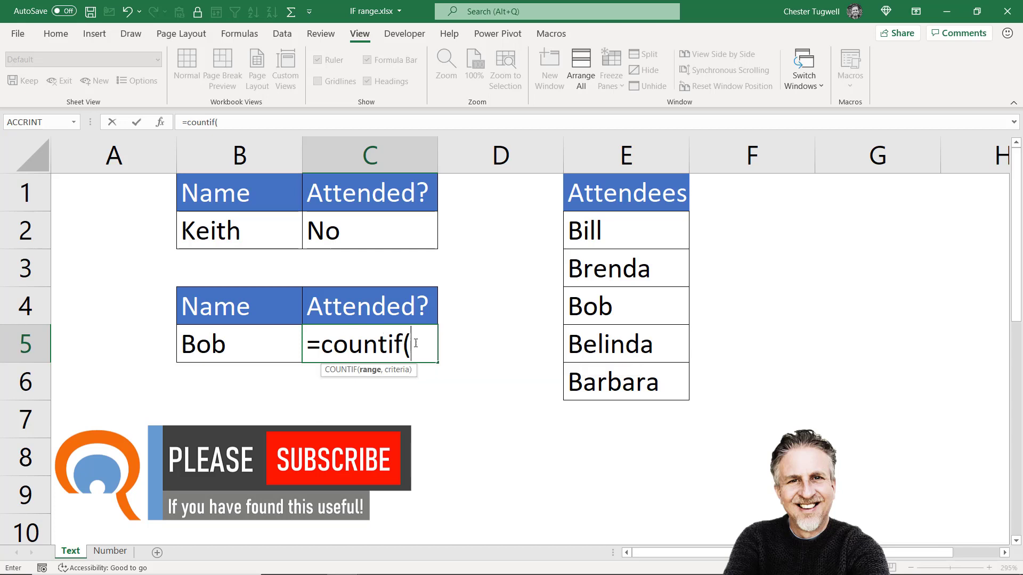
left_click(615, 230)
left_click_drag(616, 231, 613, 382)
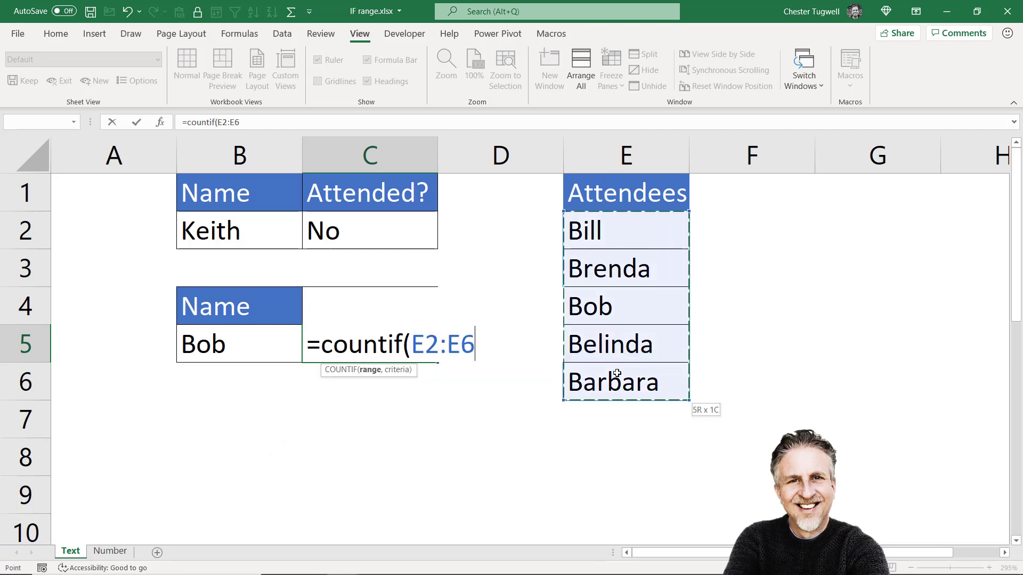
type(",")
left_click(223, 350)
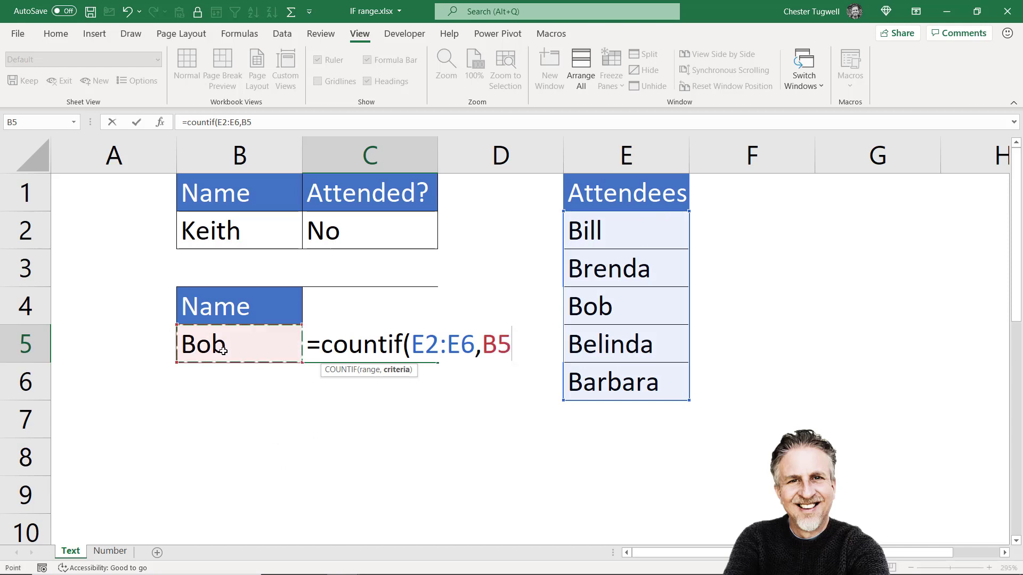
type(")")
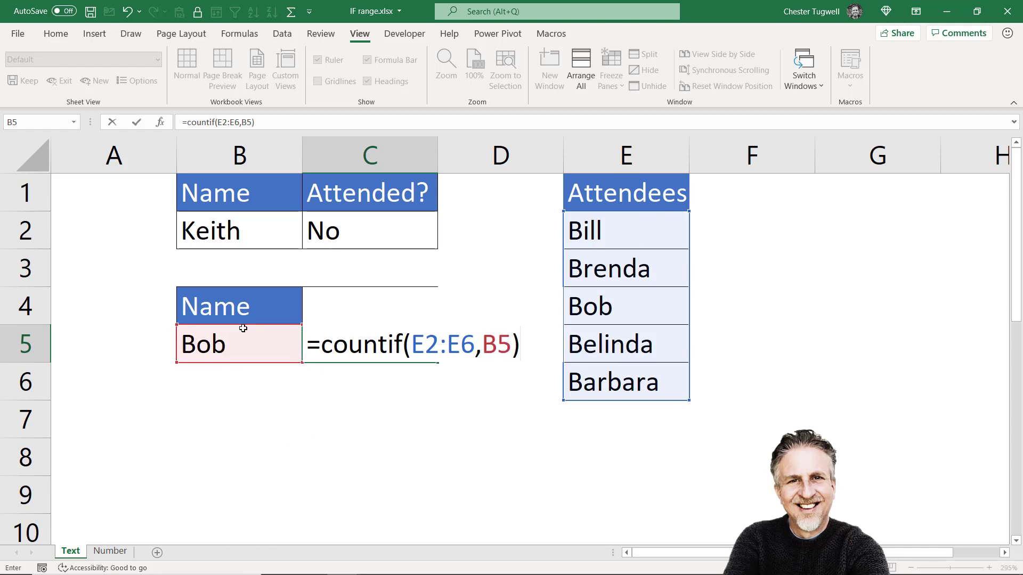
key("Return")
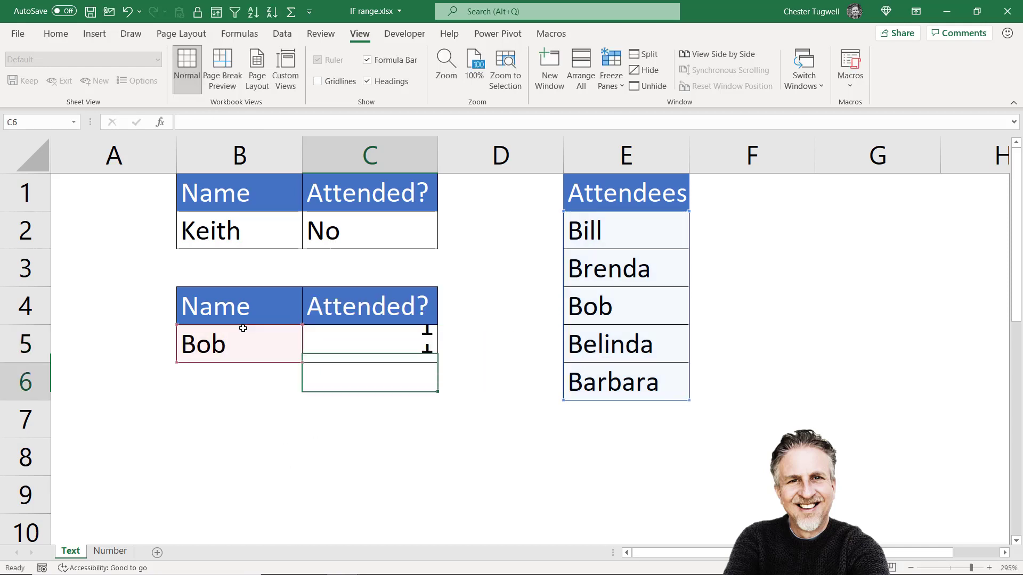
- Append >0 to C5's COUNTIF so it tests whether the name is listed
left_click(374, 344)
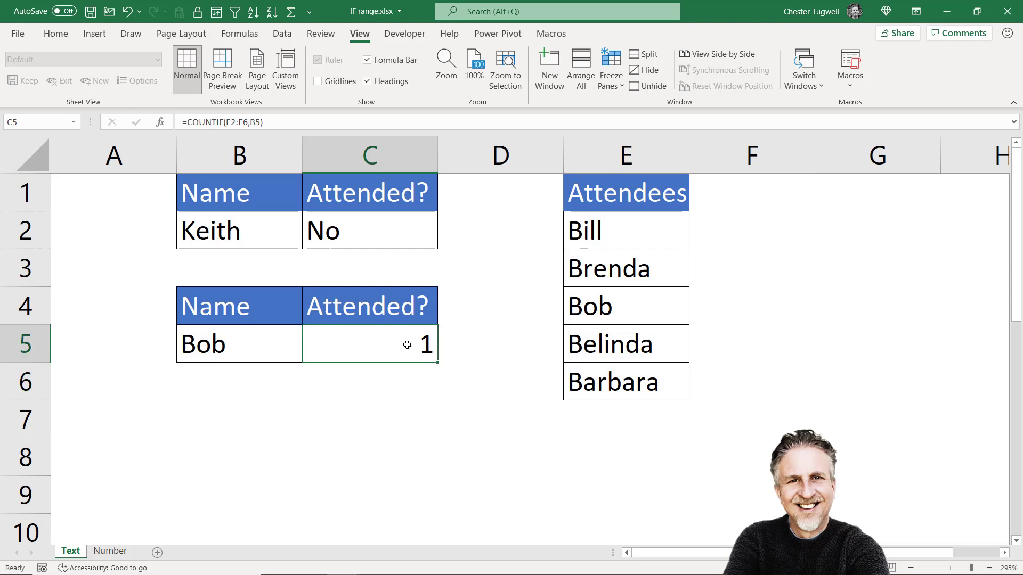
double_click(407, 345)
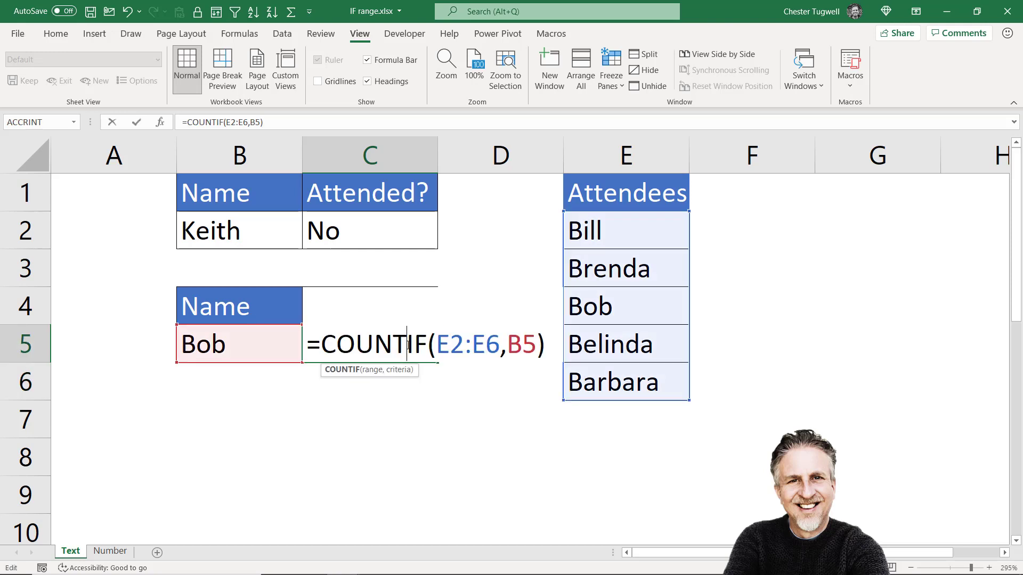
left_click(549, 343)
type(">0")
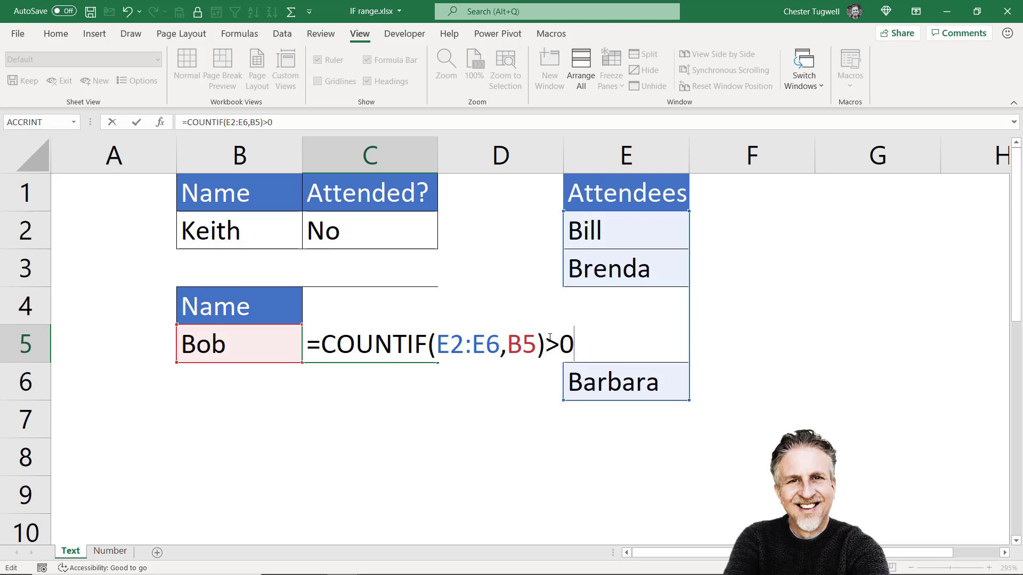
key("Return")
- Wrap C5's test in IF returning "Yes" or "No", showing Yes for Bob
double_click(371, 341)
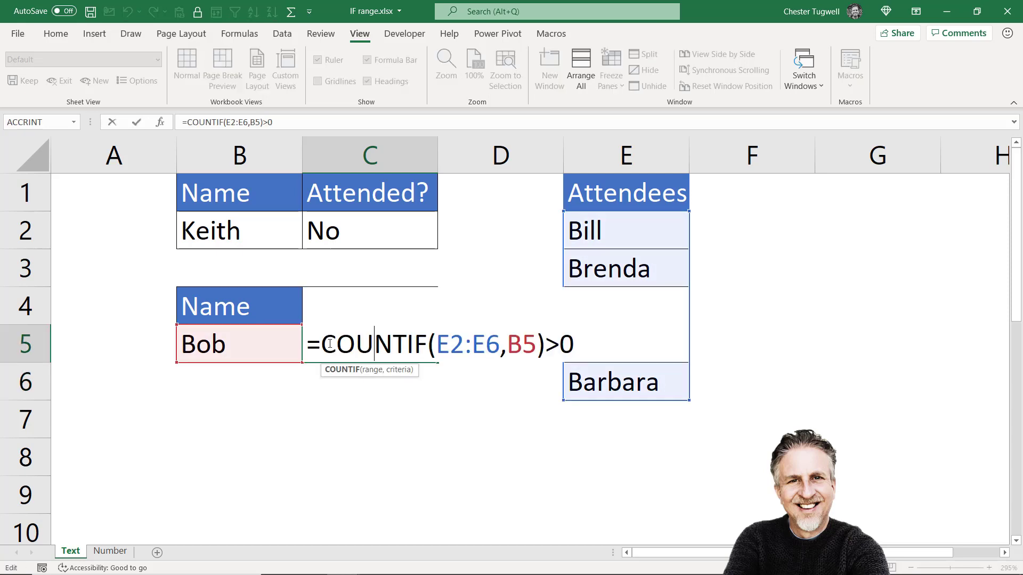
left_click(322, 344)
type("If(")
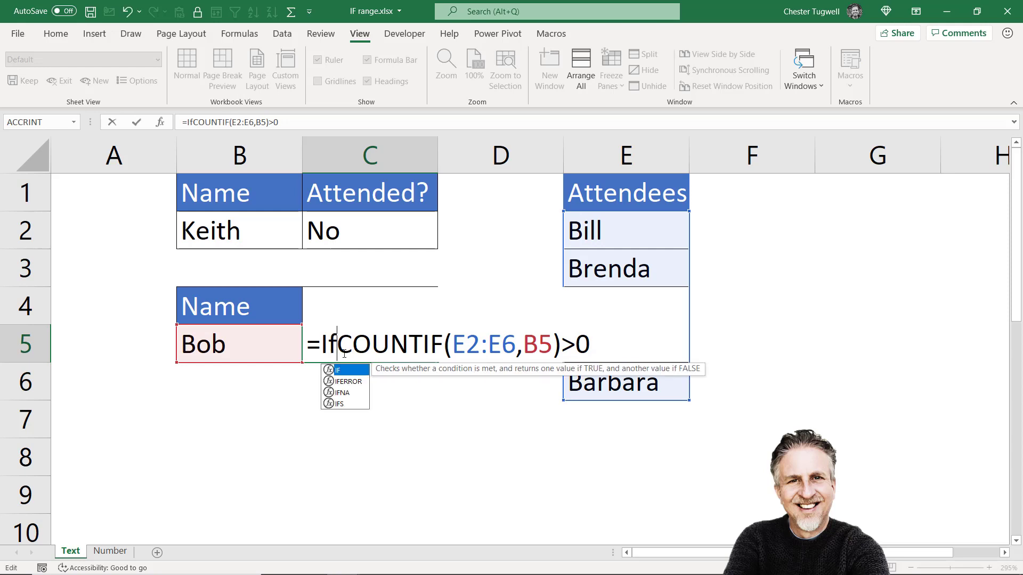
left_click(615, 339)
type(", ")
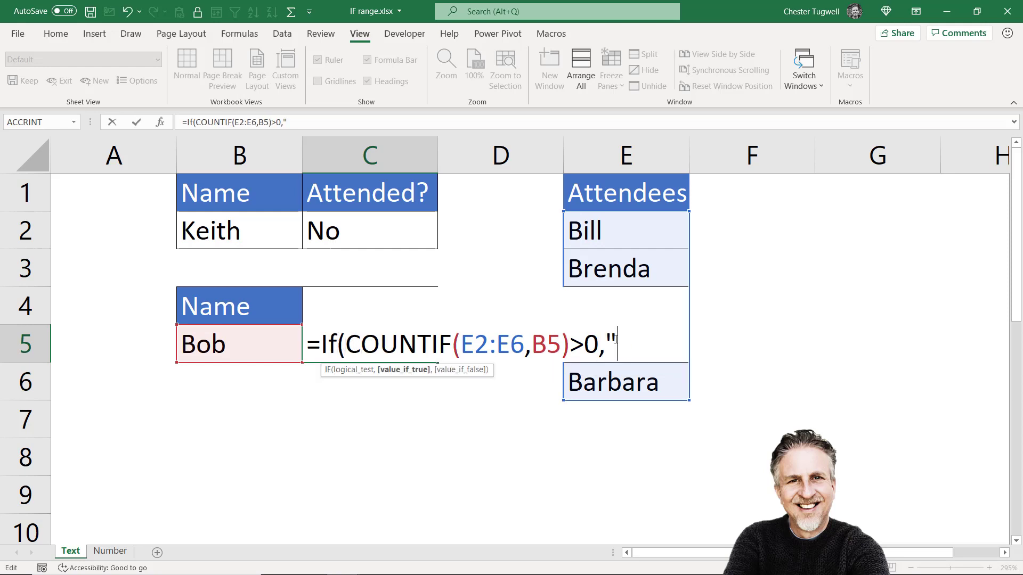
type("Yes\",\"N")
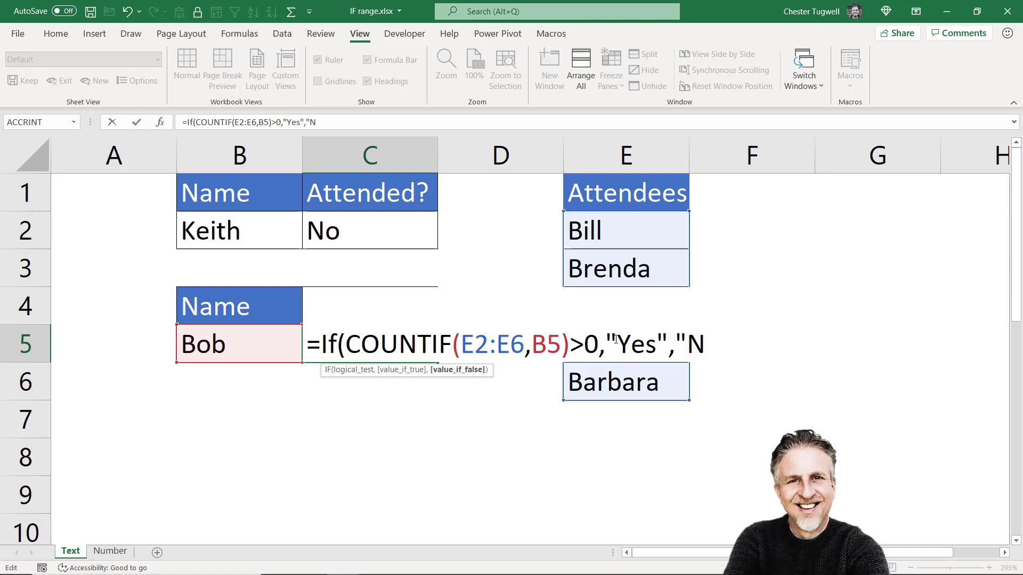
type("o\")")
key("Return")
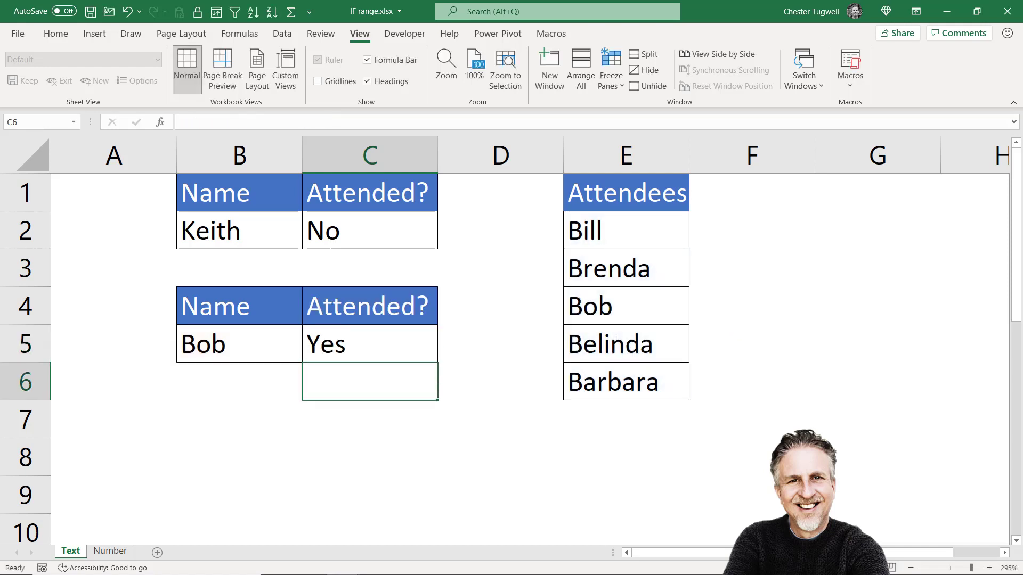
- Replace Bob with Keith in B5 so C5 shows No
left_click(238, 331)
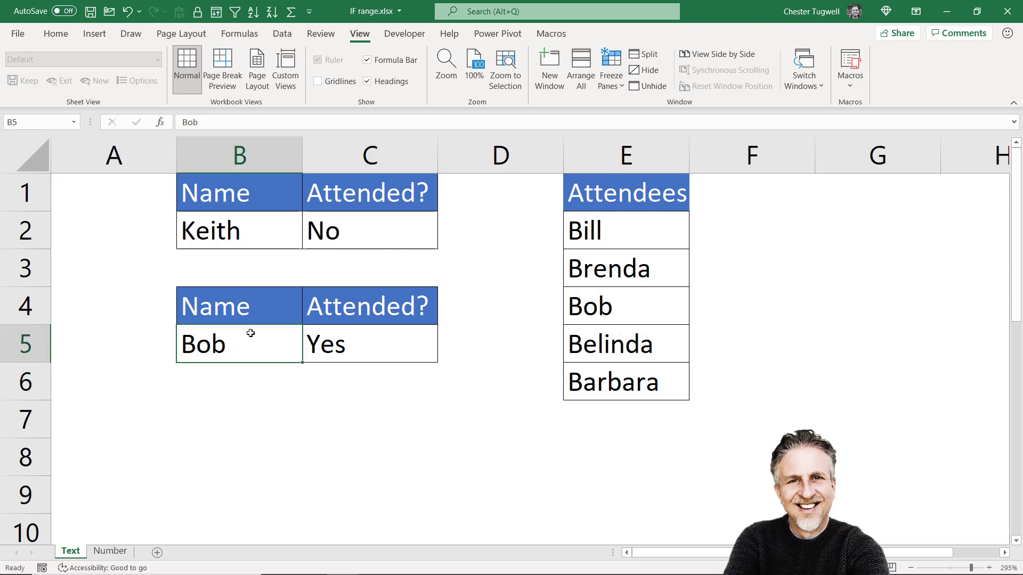
double_click(250, 333)
key("BackSpace")
key("BackSpace")
key("BackSpace")
type("Keith")
key("Return")
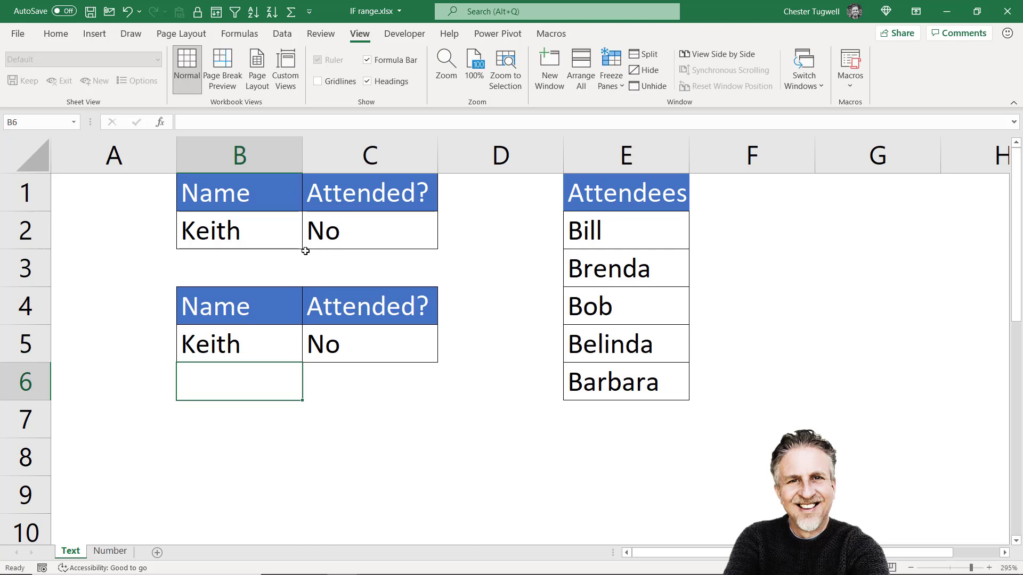
- On the Number sheet, enter =COUNTIF(E2:E9,">="&B2) in C2, giving 2 at threshold 750
left_click(110, 551)
left_click(348, 237)
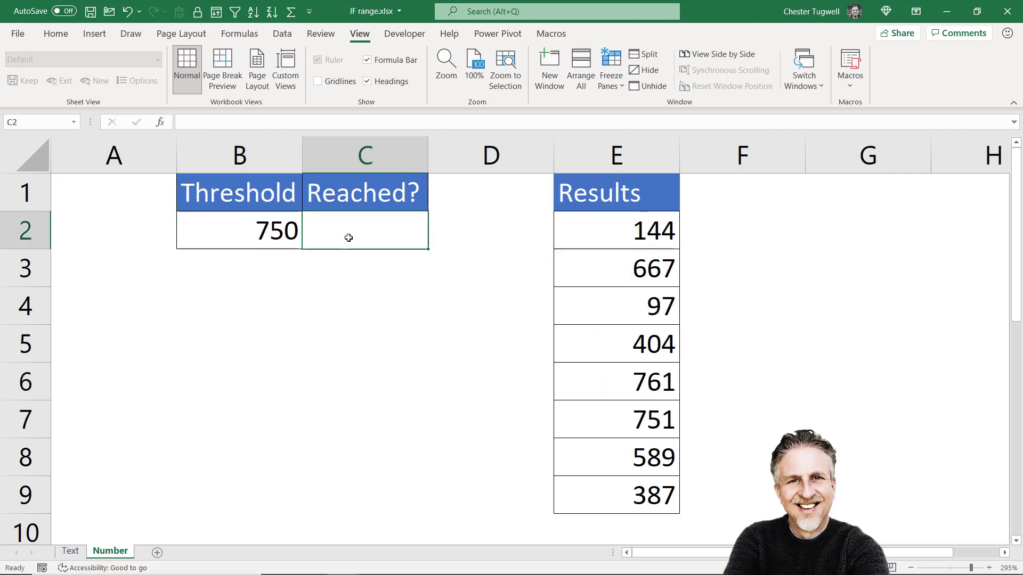
type("=coun")
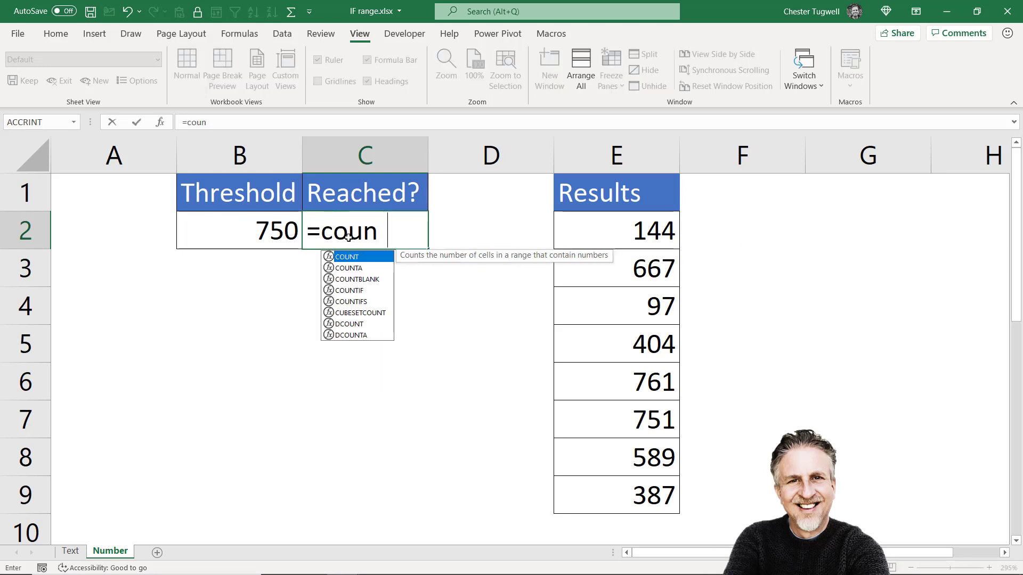
type("tif")
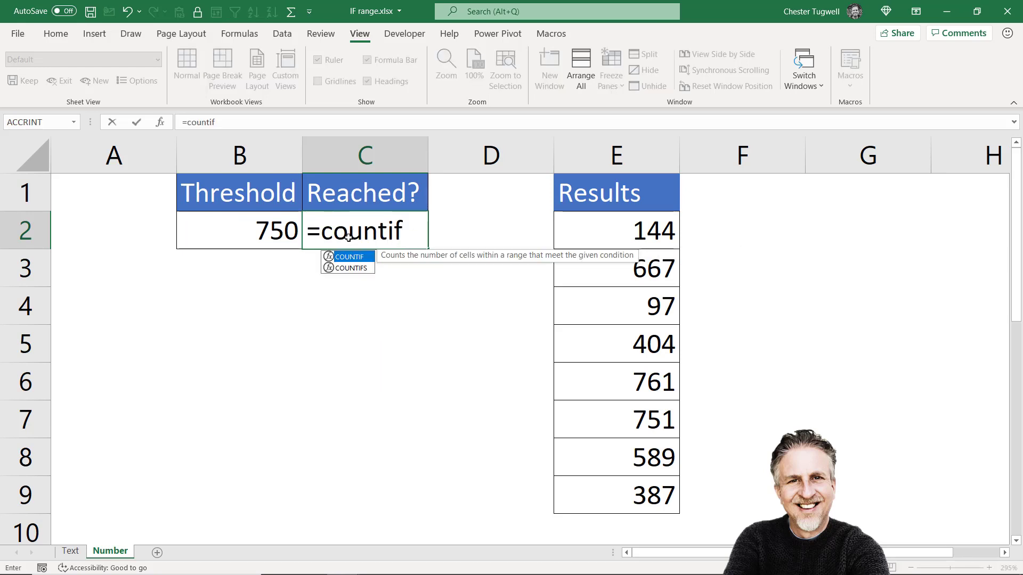
type("(")
left_click_drag(672, 234, 655, 486)
type(",")
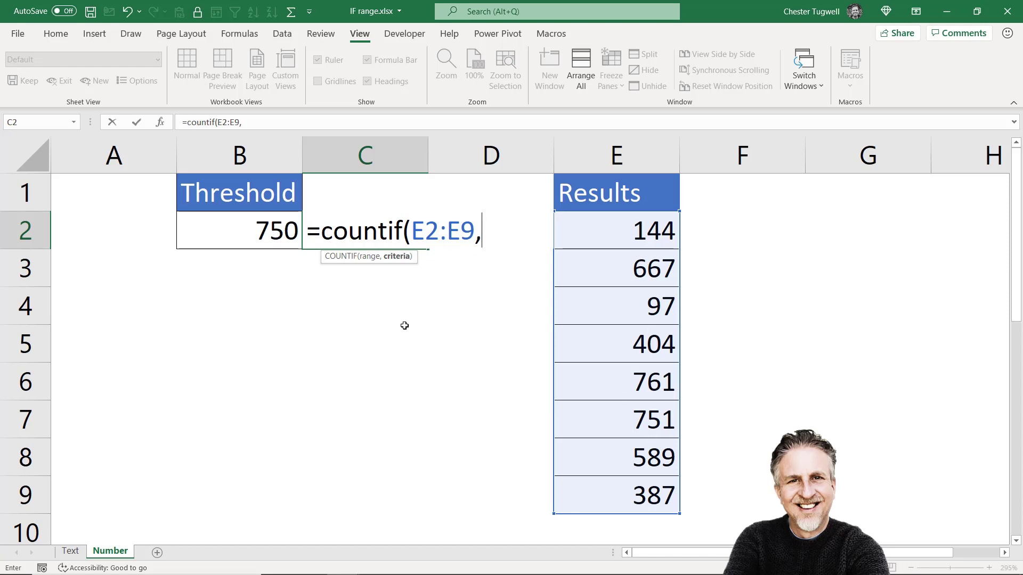
type("\">=\"&")
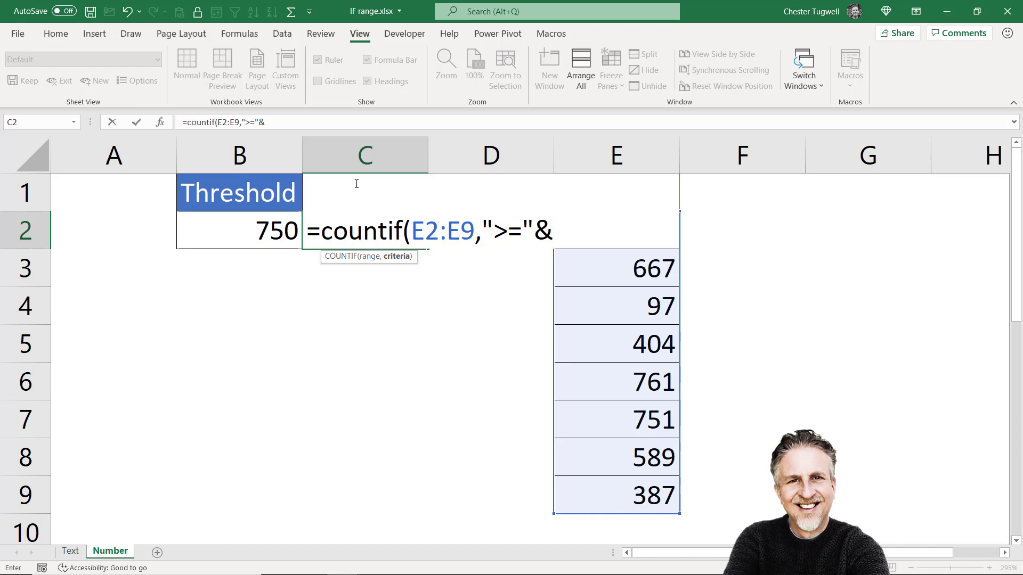
left_click(260, 230)
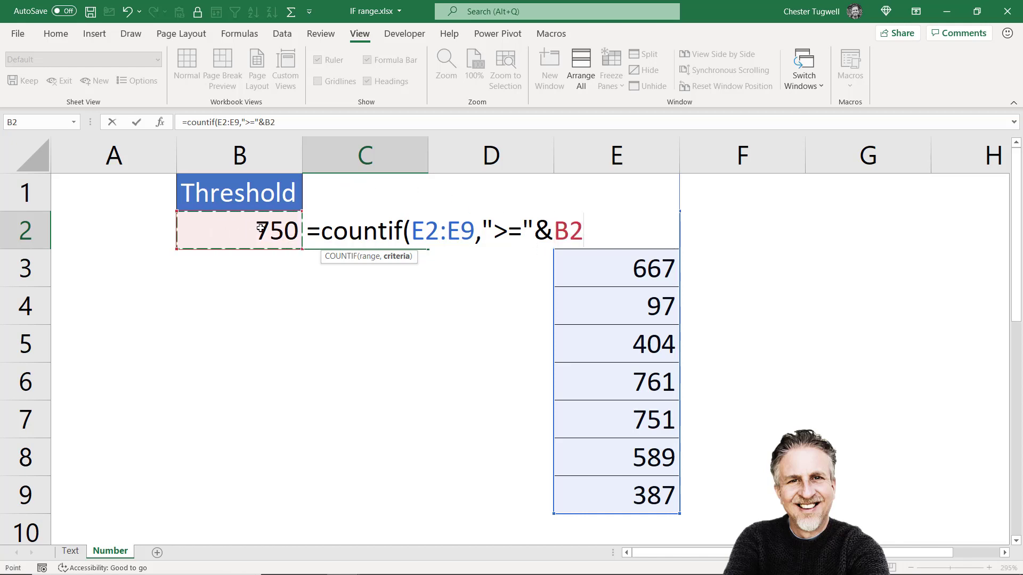
type(")")
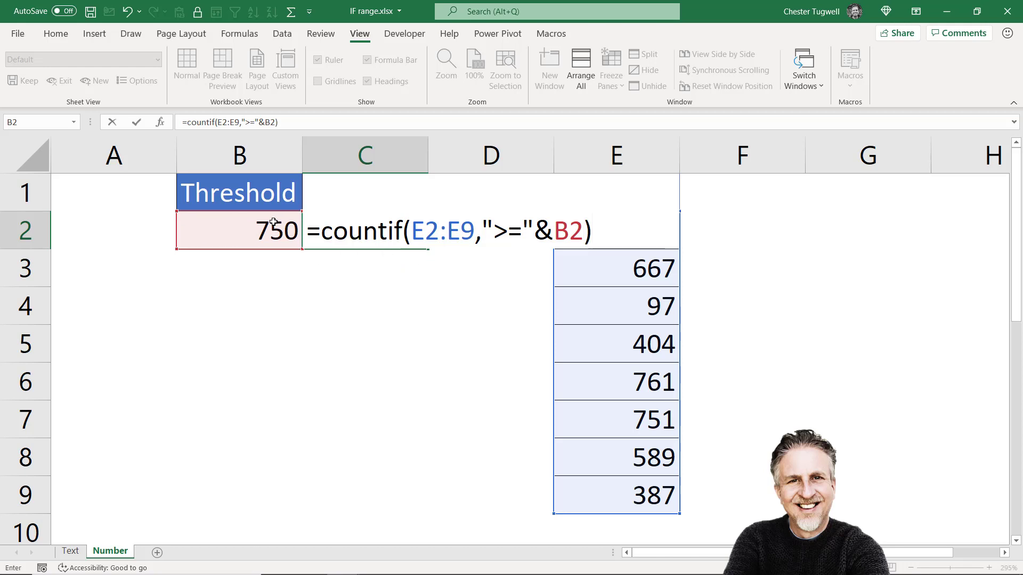
key("Return")
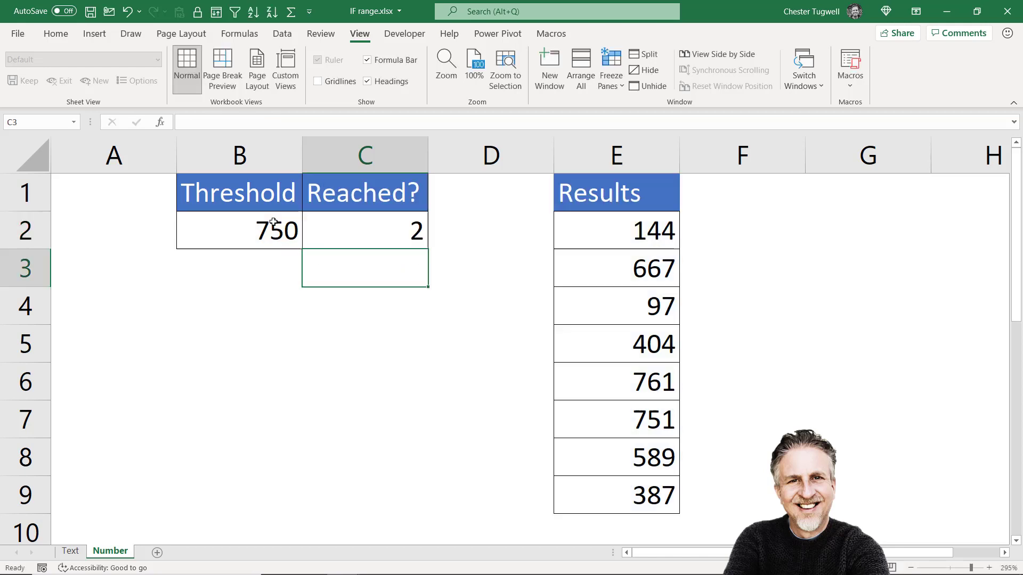
- Append >0 to C2's COUNTIF so it returns TRUE at threshold 750
left_click(415, 235)
double_click(415, 235)
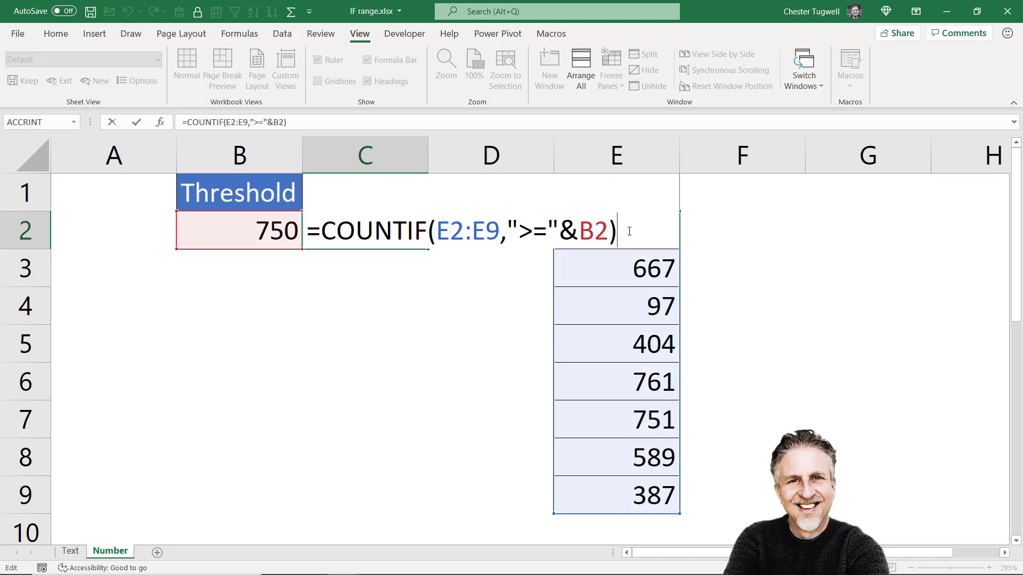
type(">0")
key("Return")
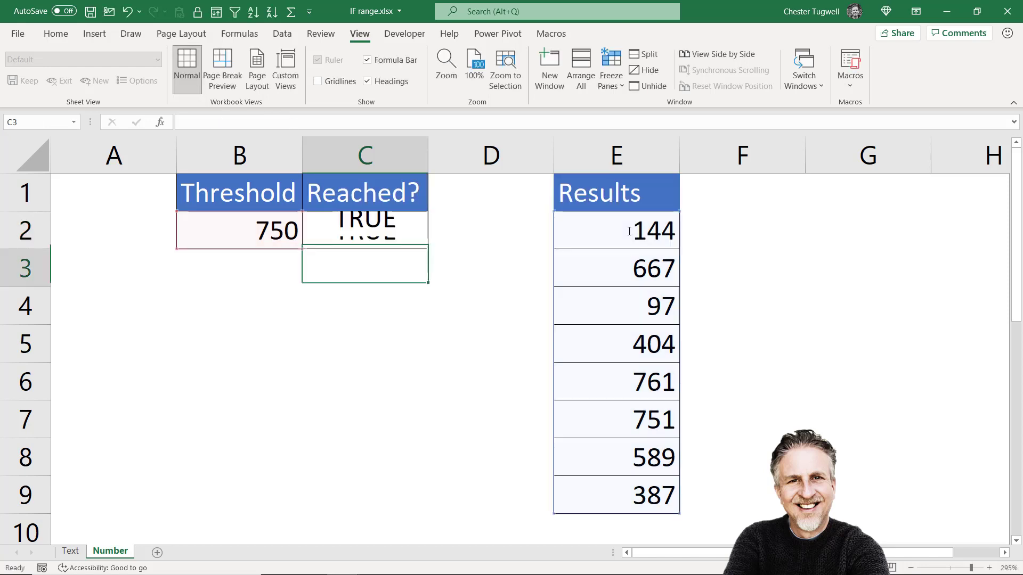
- Test threshold 800 in B2 (FALSE), then restore it to 750
left_click(234, 235)
type("800")
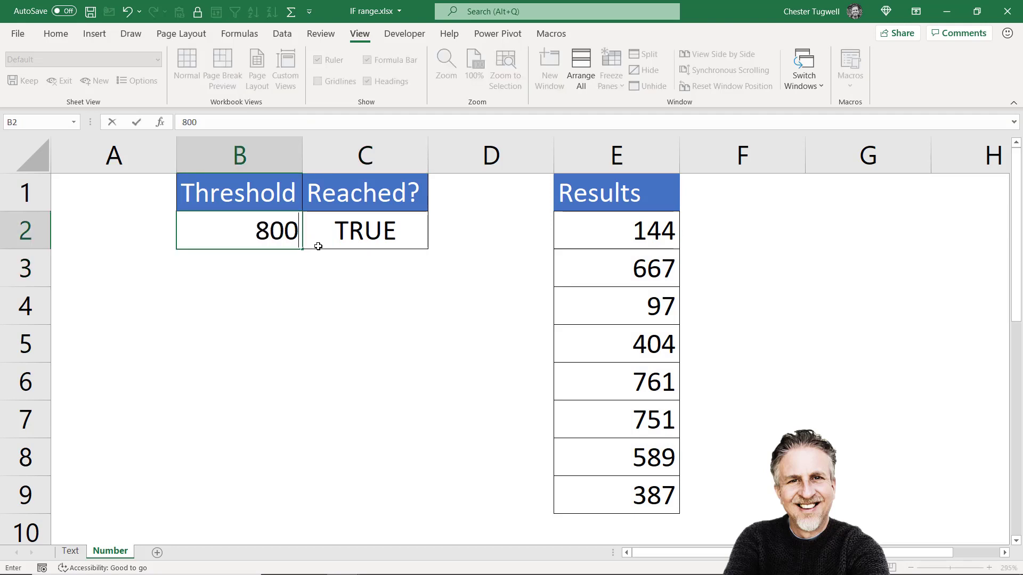
key("Return")
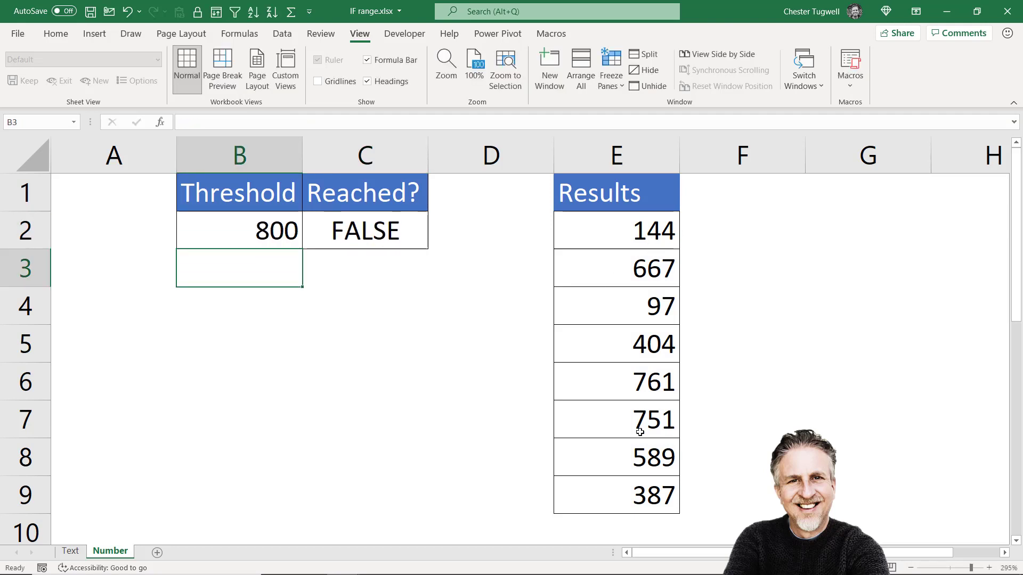
left_click(281, 236)
type("750")
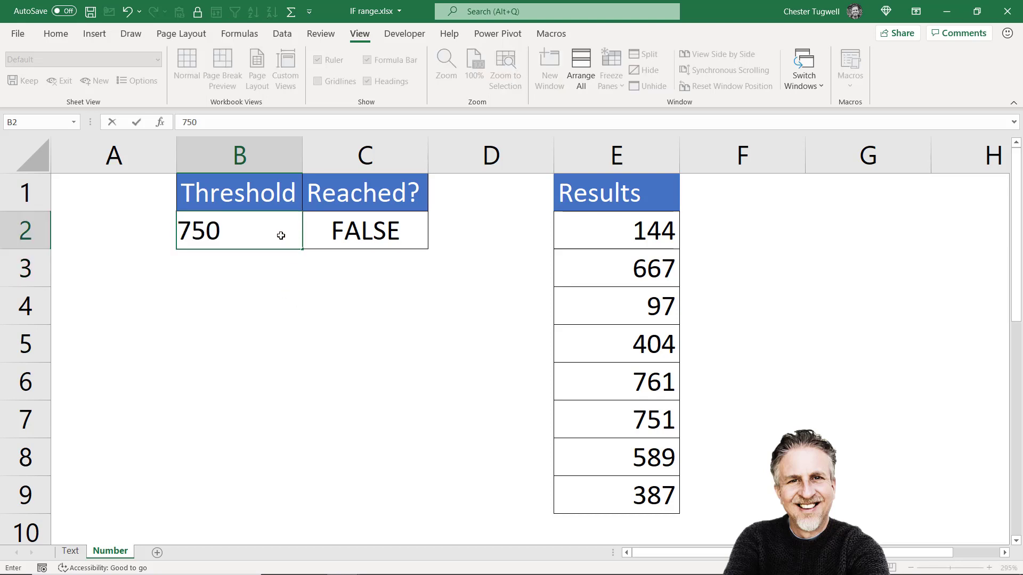
key("Return")
- Make C2 =IF(COUNTIF(E2:E9,">="&B2)>0,"Yes","No"), showing Yes at threshold 750
left_click(333, 231)
double_click(316, 233)
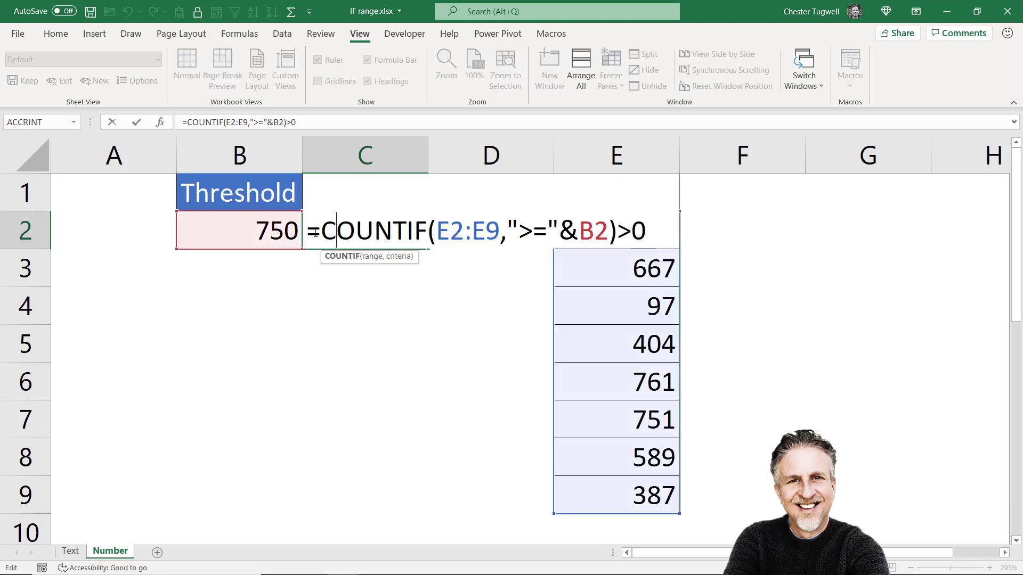
left_click(318, 230)
type("I")
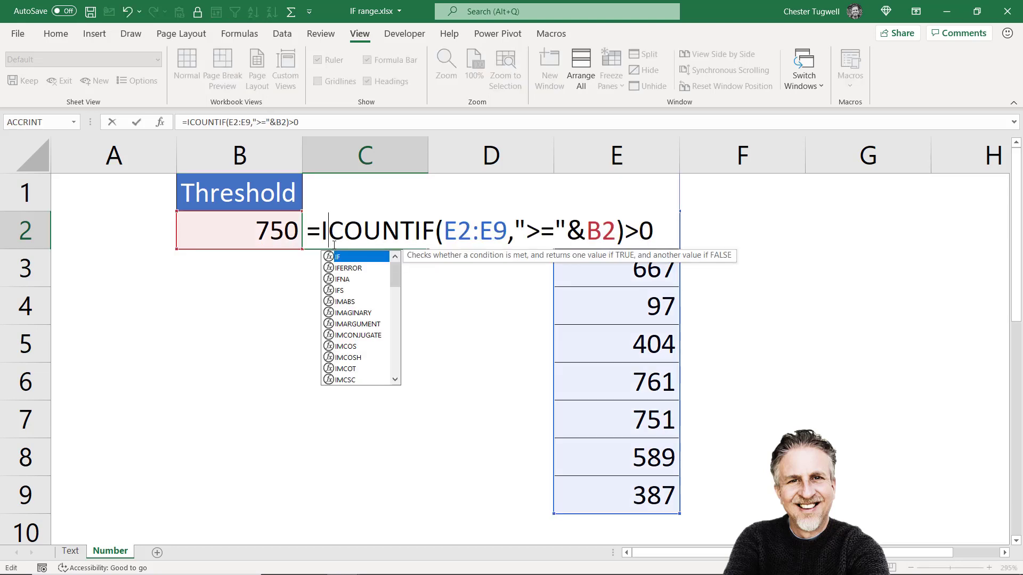
type("F(")
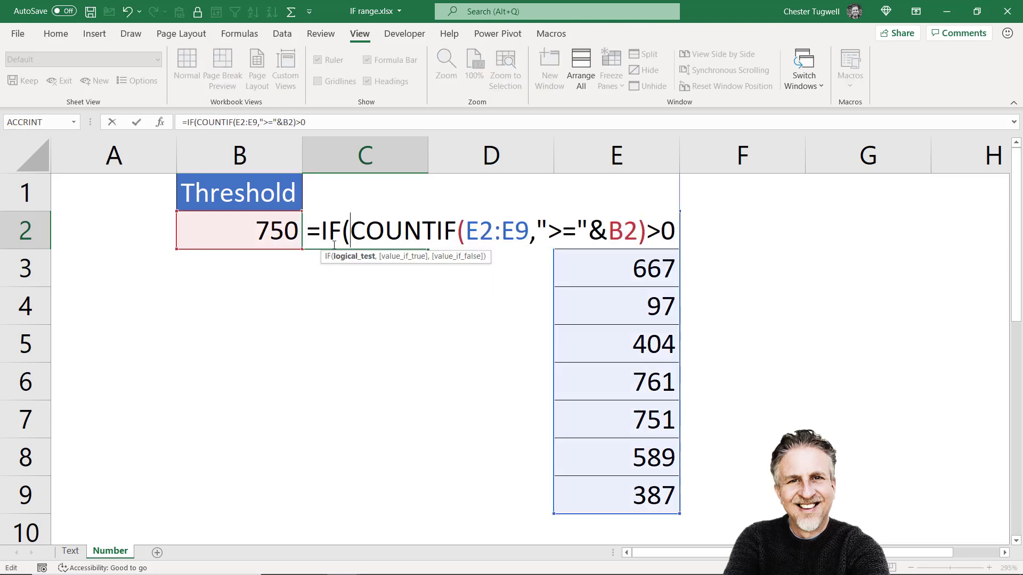
type(",\"Yes")
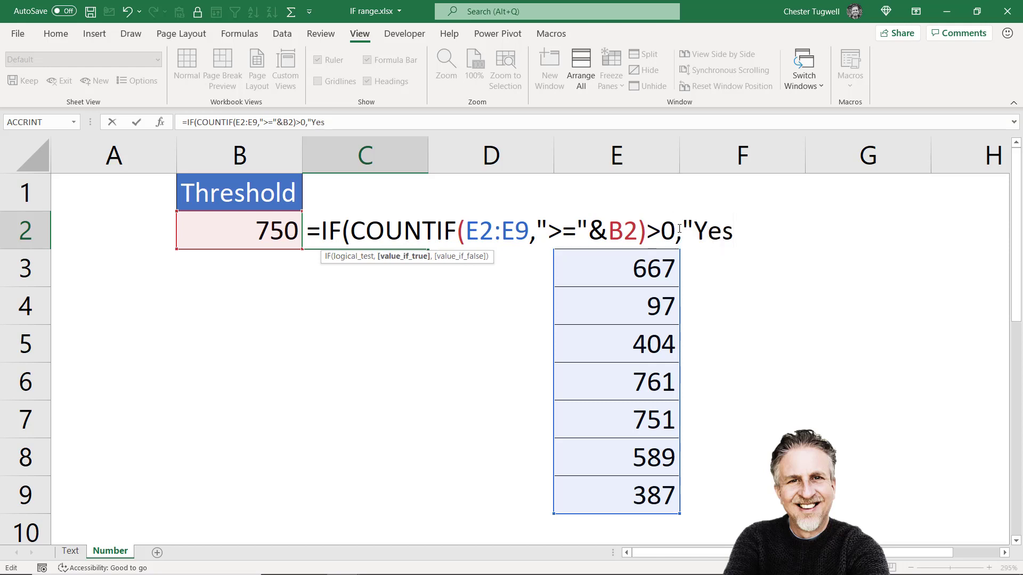
type("\",\"")
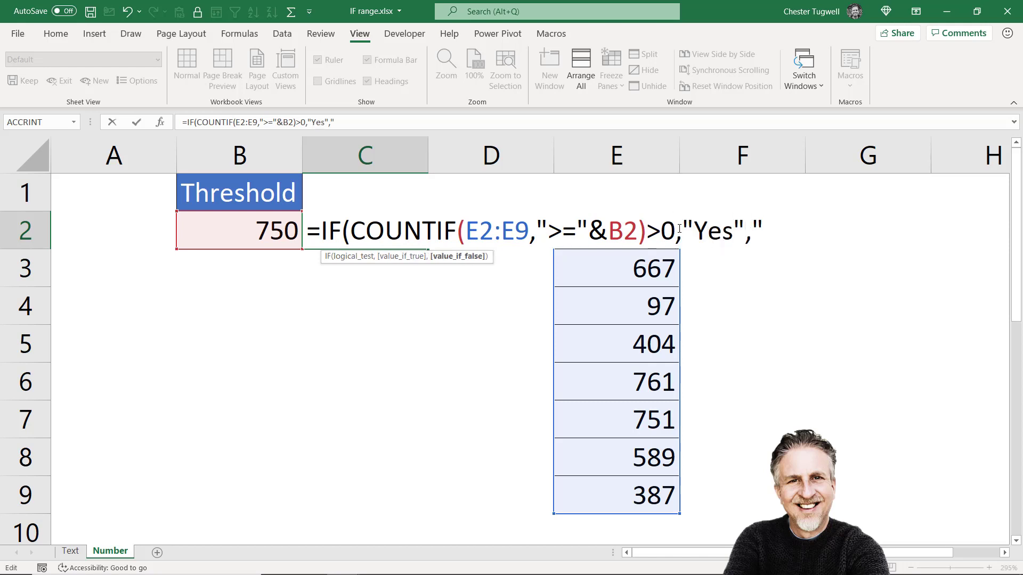
type("No\")")
key("Return")
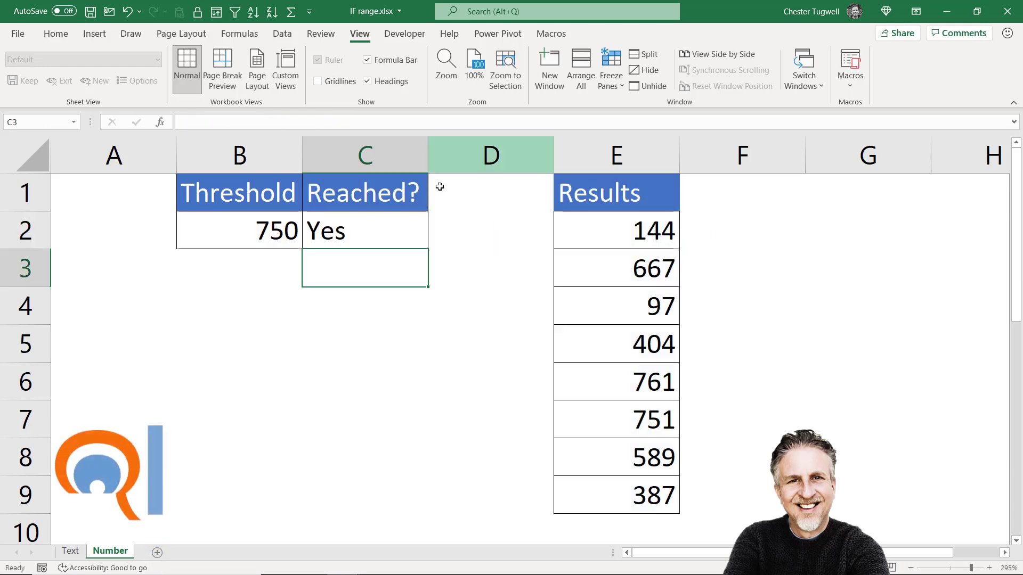
- Set the B2 threshold to 800, turning C2's Reached? result to No
left_click(347, 226)
left_click(272, 224)
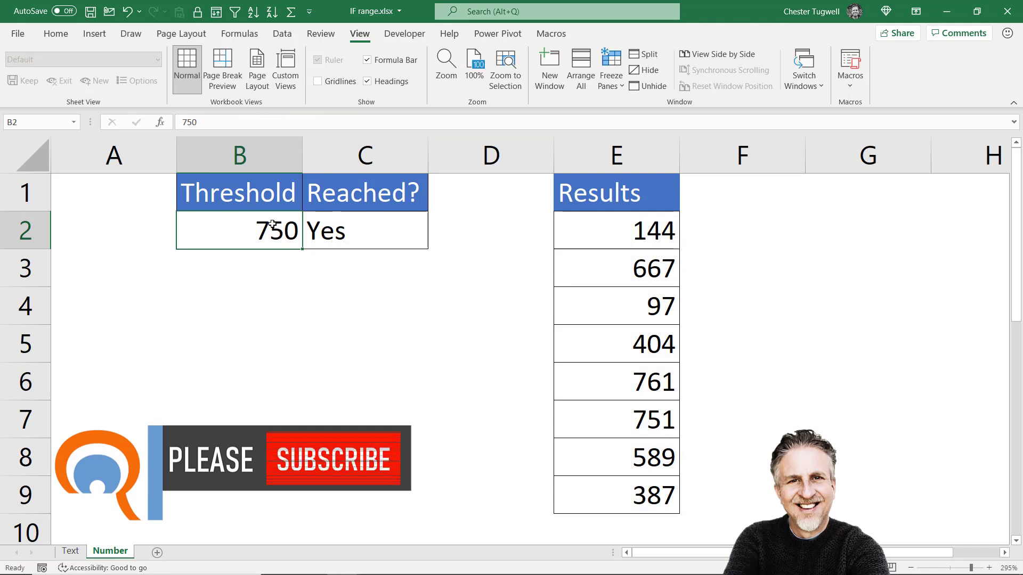
type("800")
key("Return")
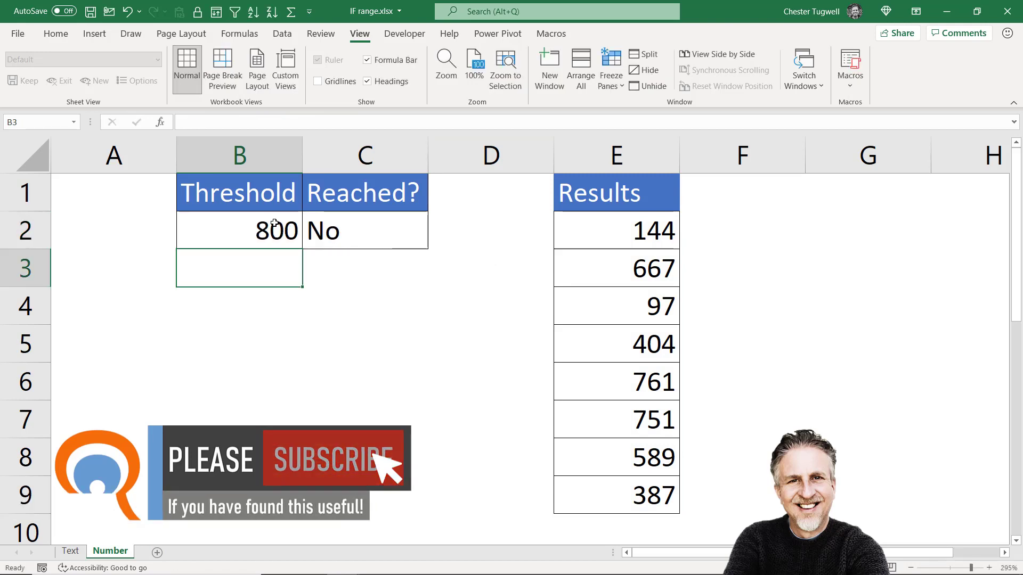